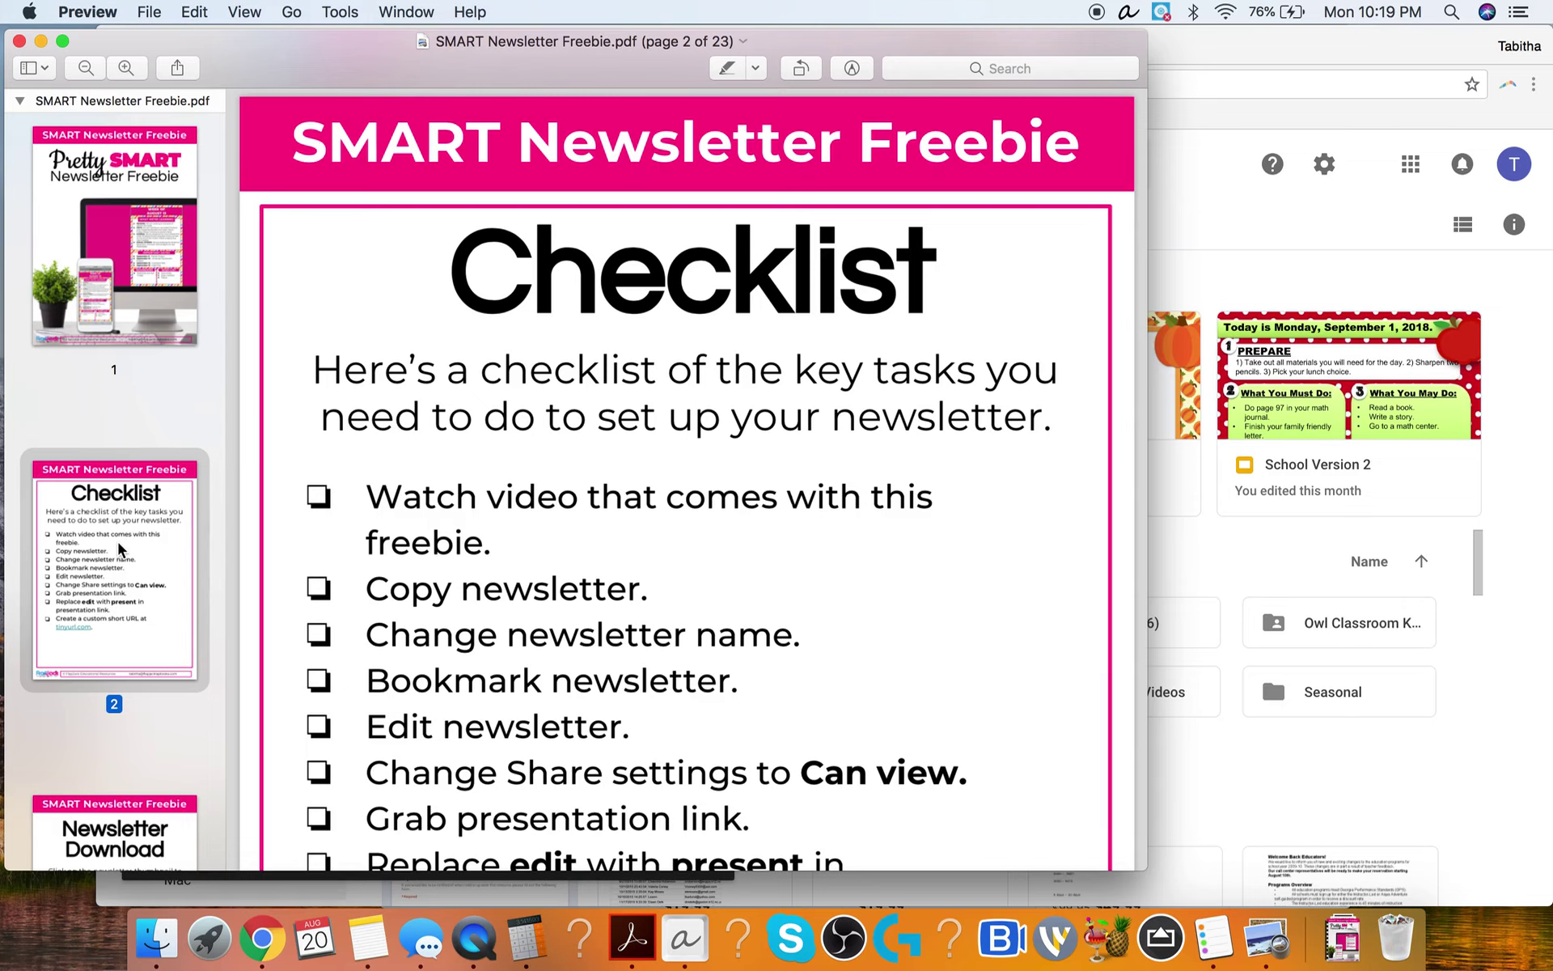
# Step: Go to page 3, Newsletter Download, of the SMART Newsletter Freebie PDF and bring the newsletter thumbnail into view
pyautogui.scroll(-3, 119, 550)
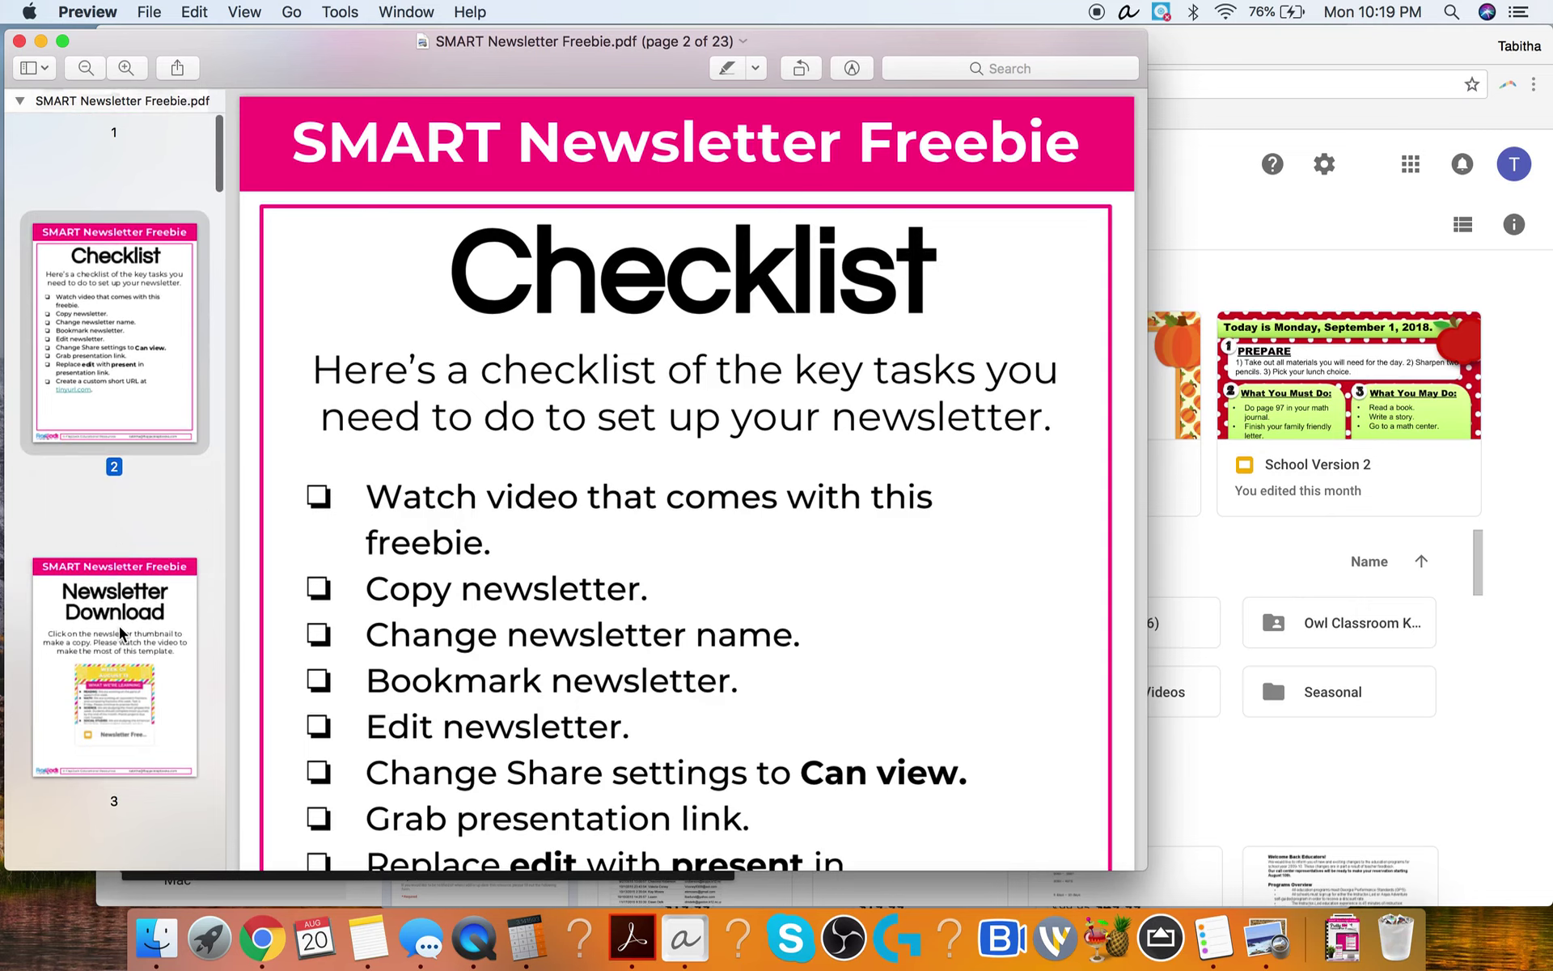
pyautogui.click(121, 633)
pyautogui.scroll(-5, 361, 545)
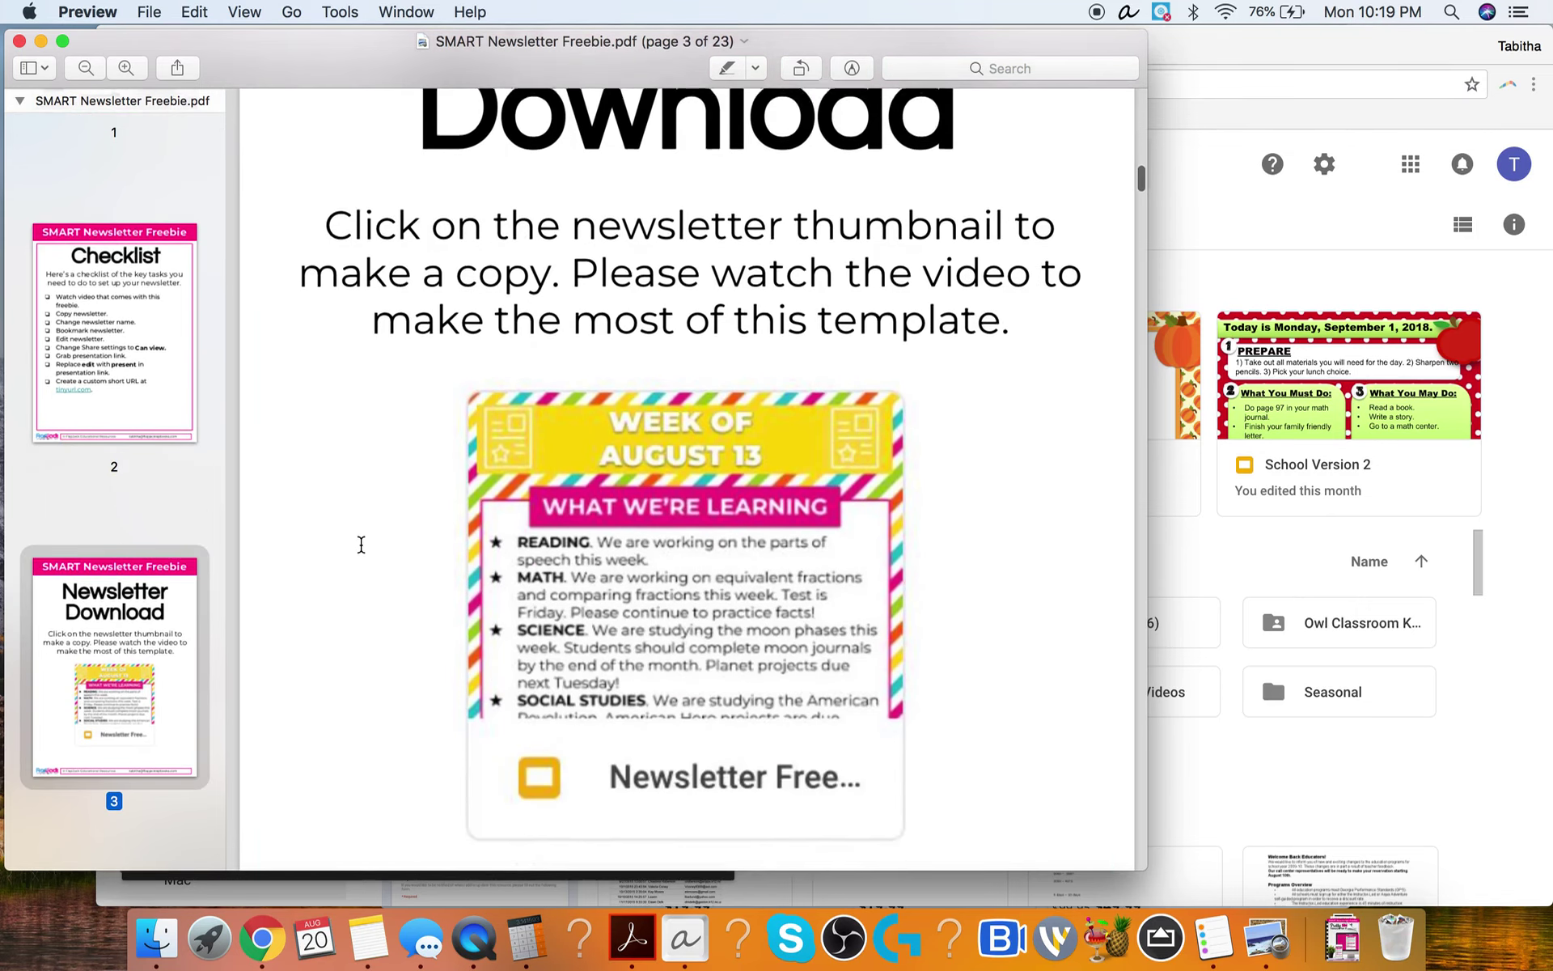
pyautogui.scroll(1, 362, 544)
pyautogui.scroll(-1, 362, 545)
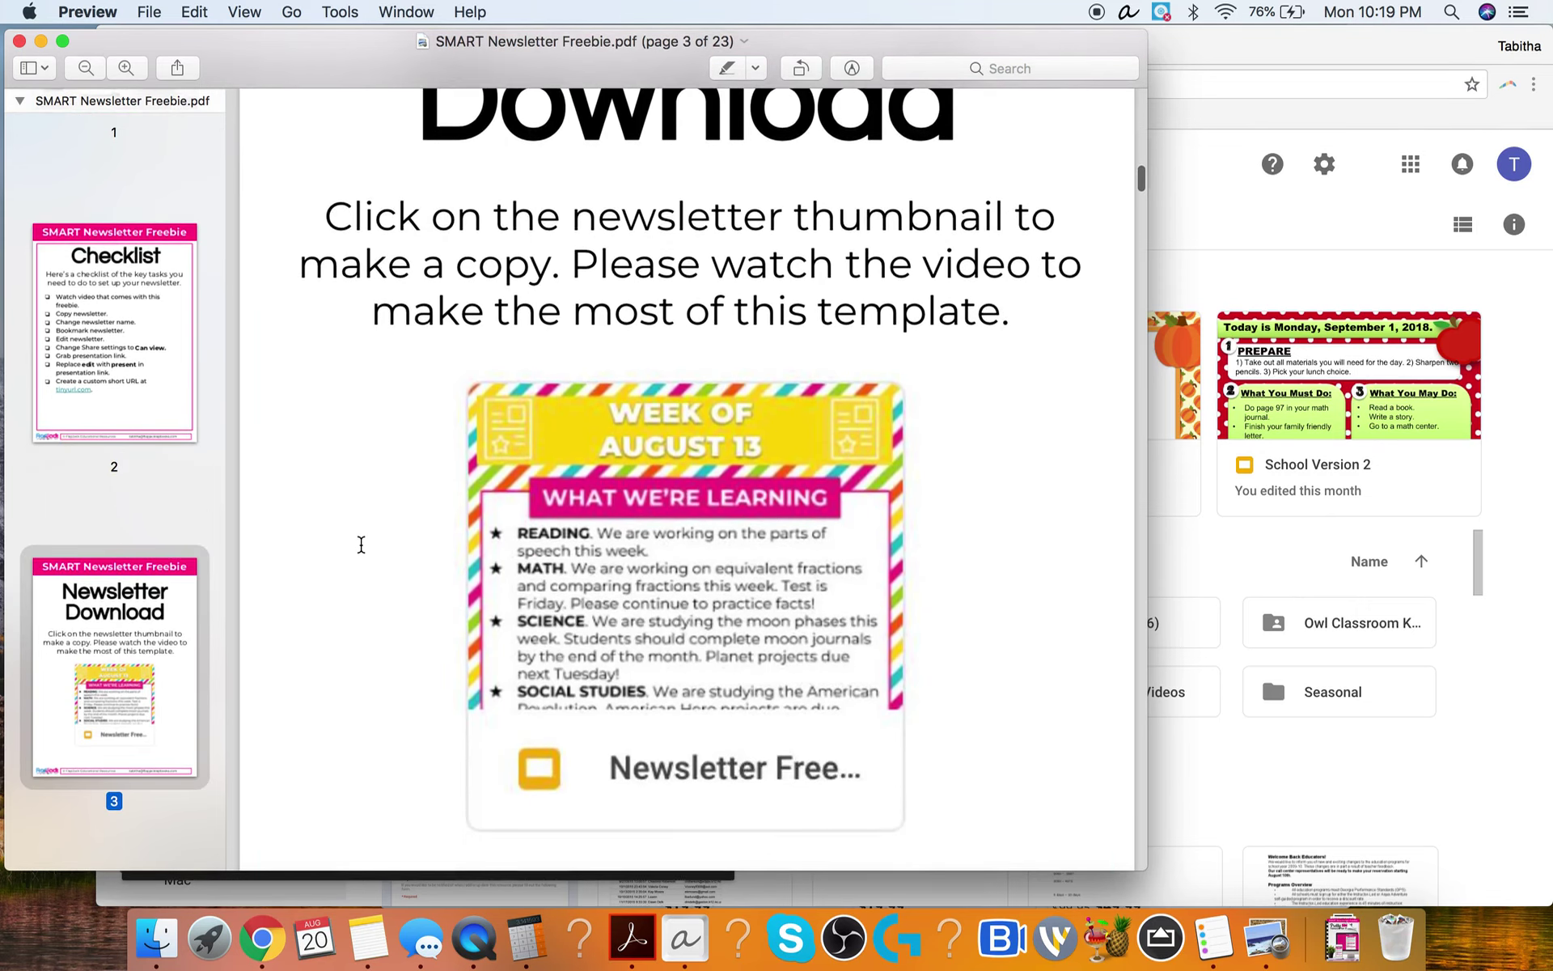
pyautogui.scroll(1, 362, 544)
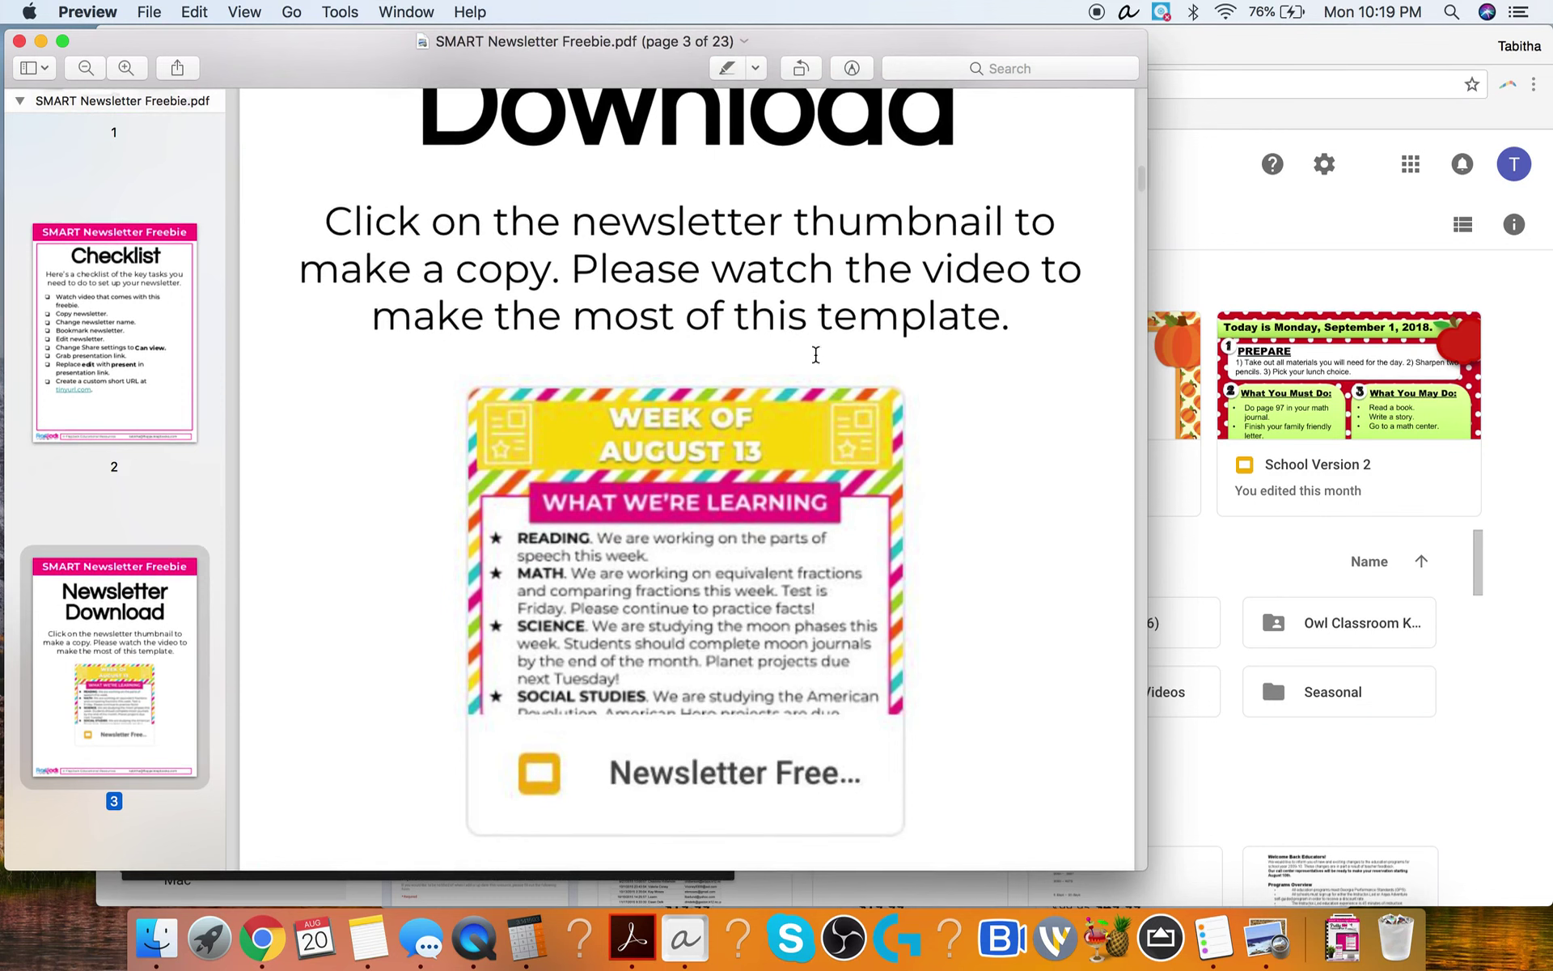
# Step: Open the newsletter template from its thumbnail in the PDF and make a copy of SMART Newsletter Freebie in Google Slides
pyautogui.click(1251, 226)
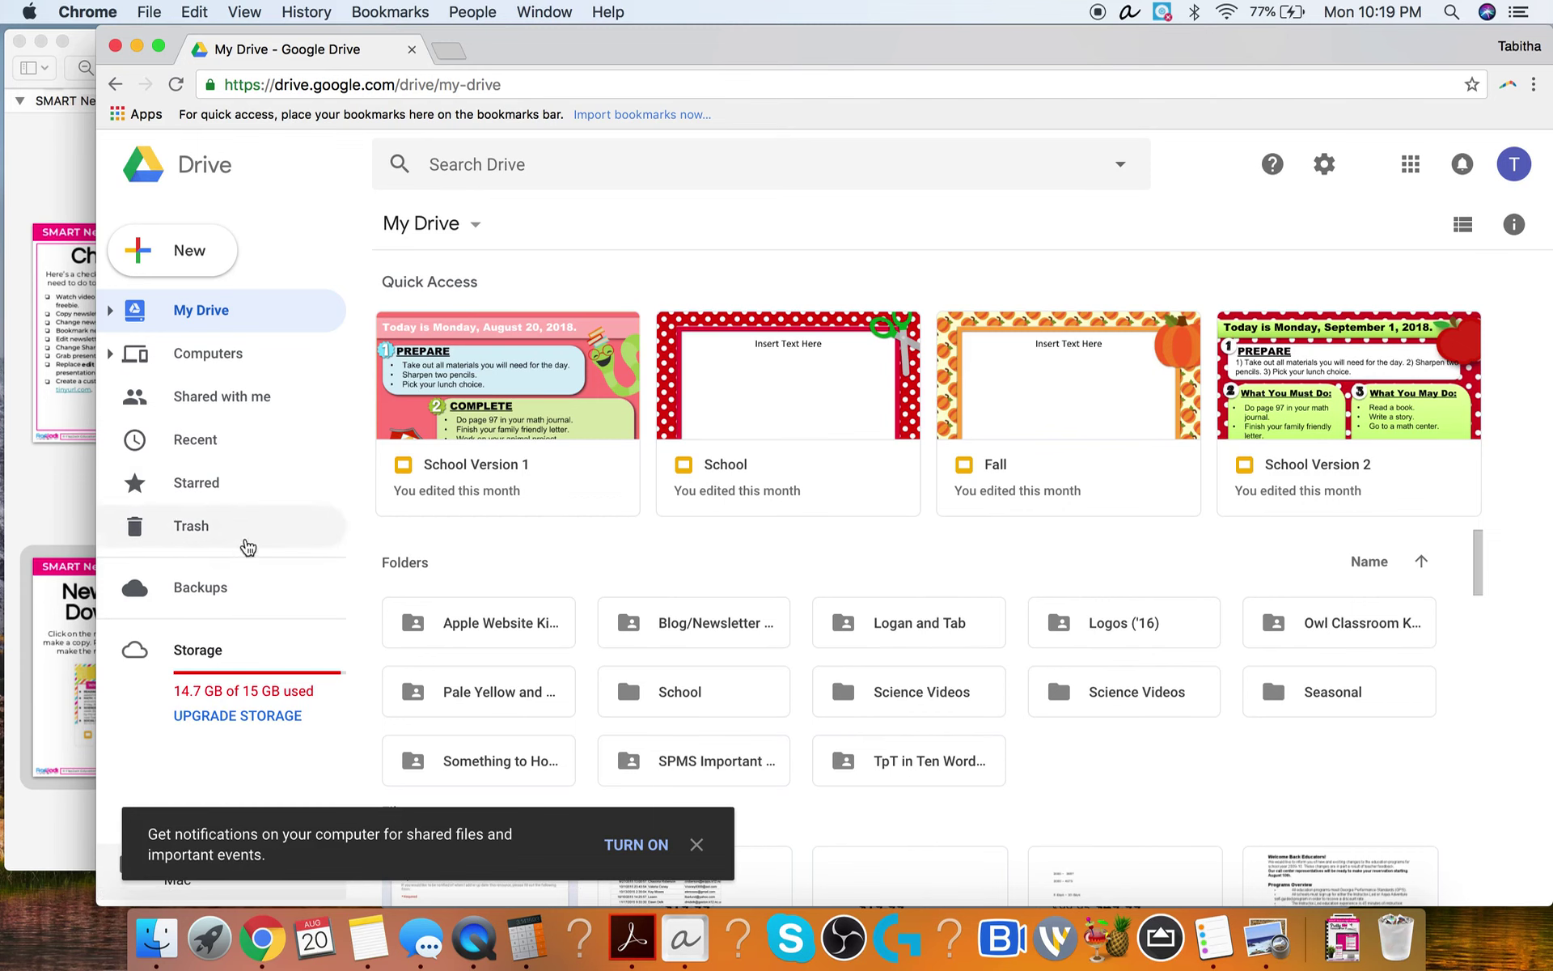
pyautogui.click(78, 659)
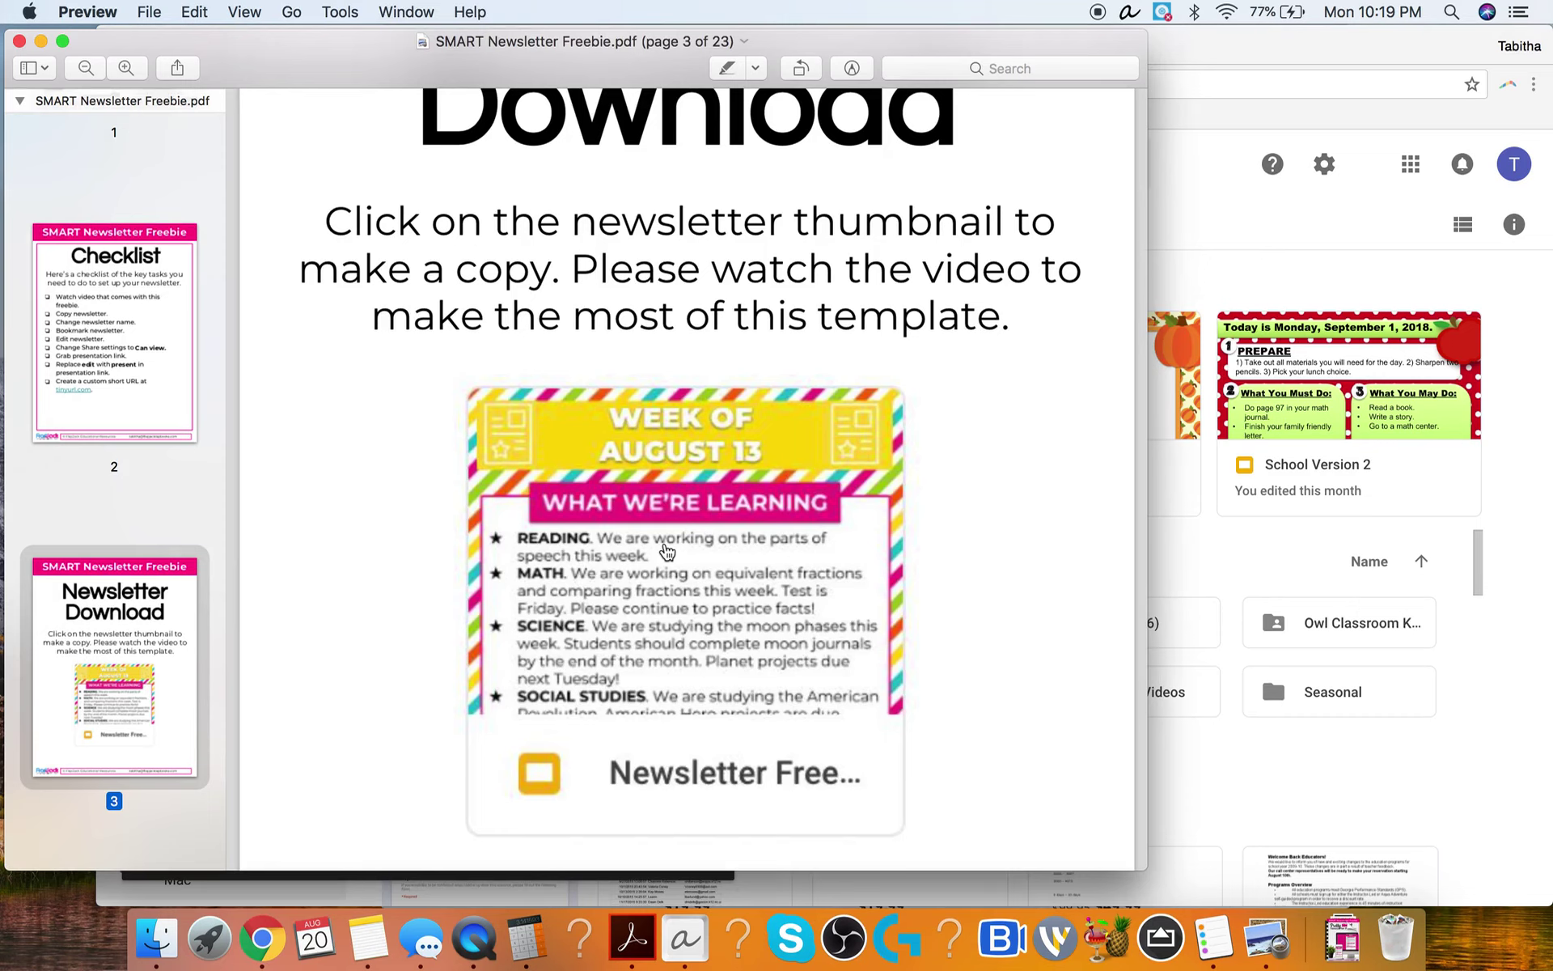
pyautogui.click(666, 551)
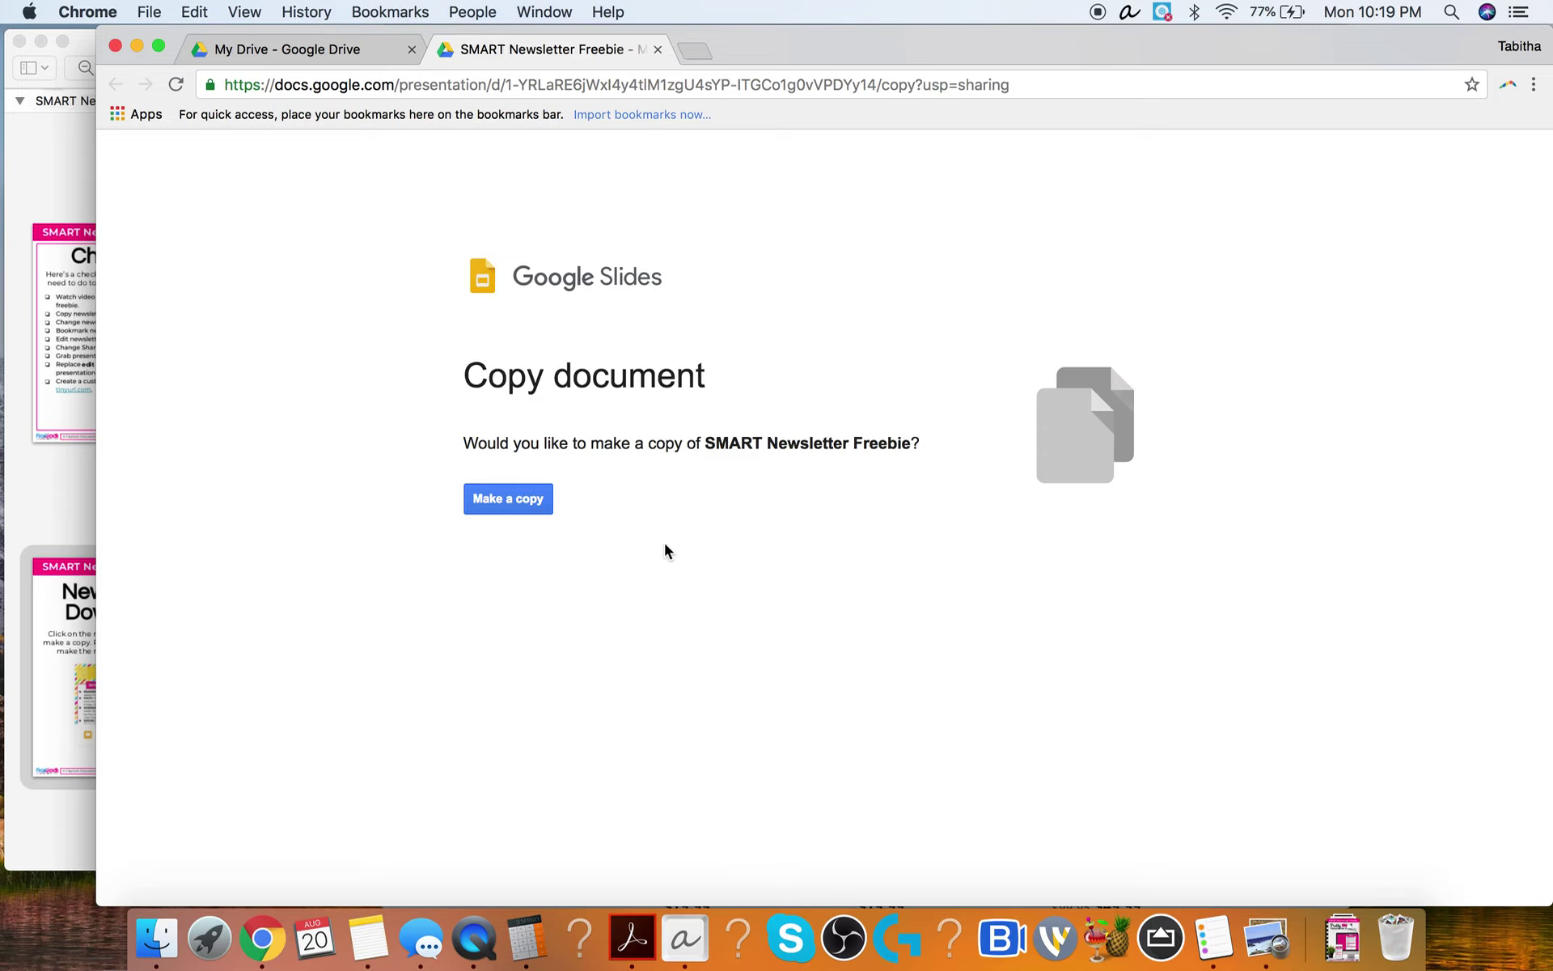
pyautogui.click(505, 503)
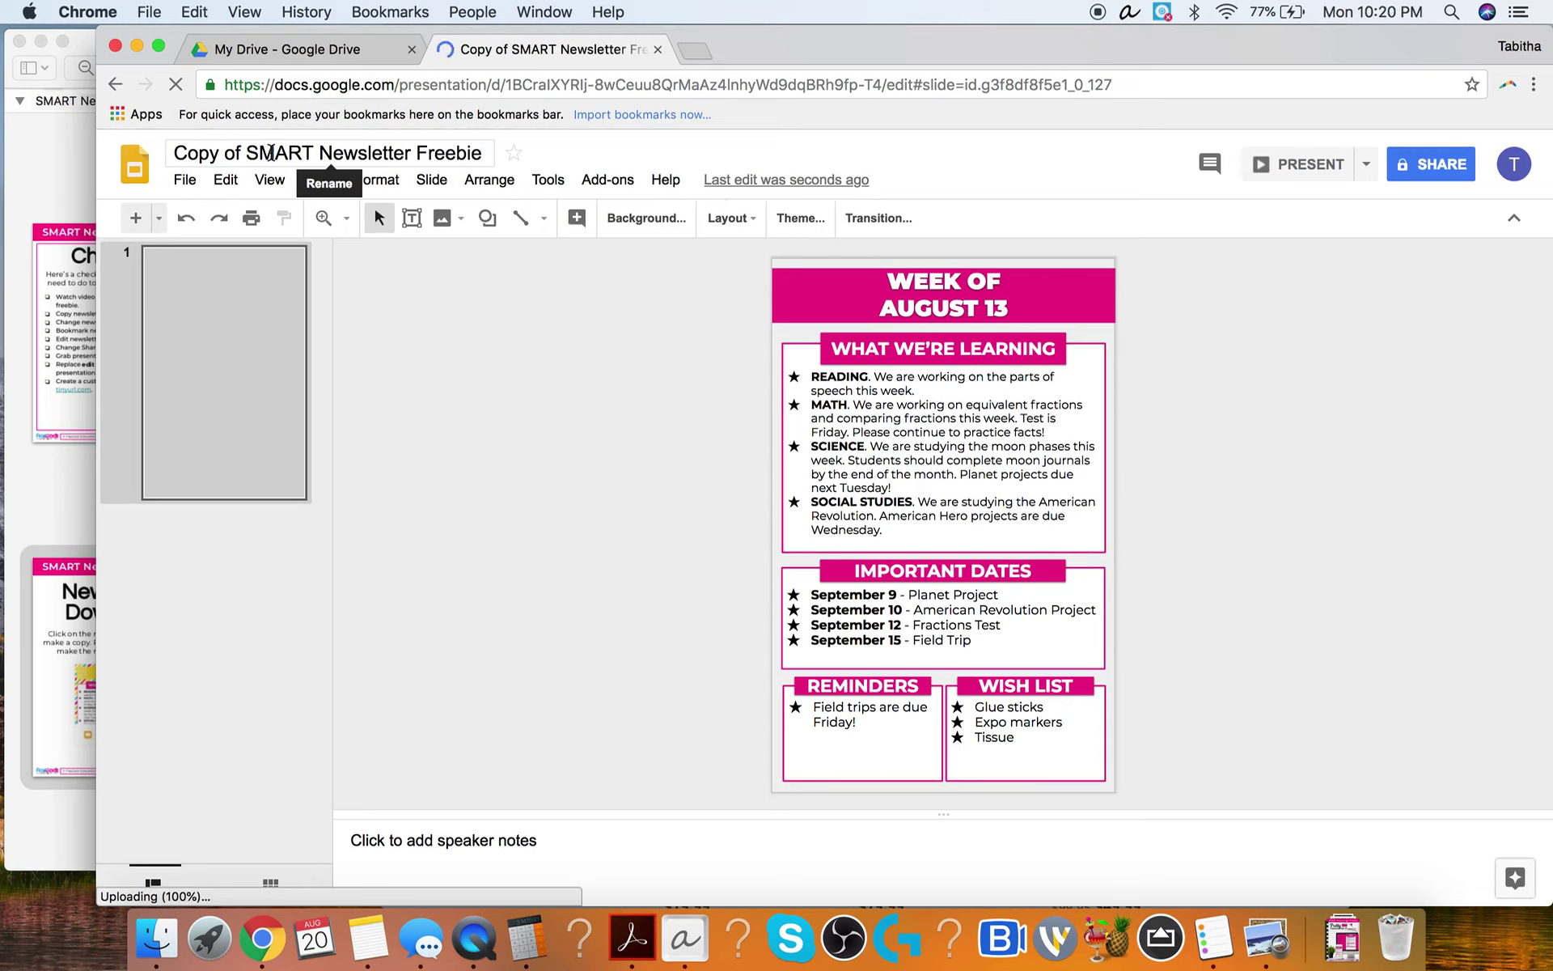
# Step: Rename the copied presentation with the teacher's title and name followed by "'s Newsletter"
pyautogui.click(272, 153)
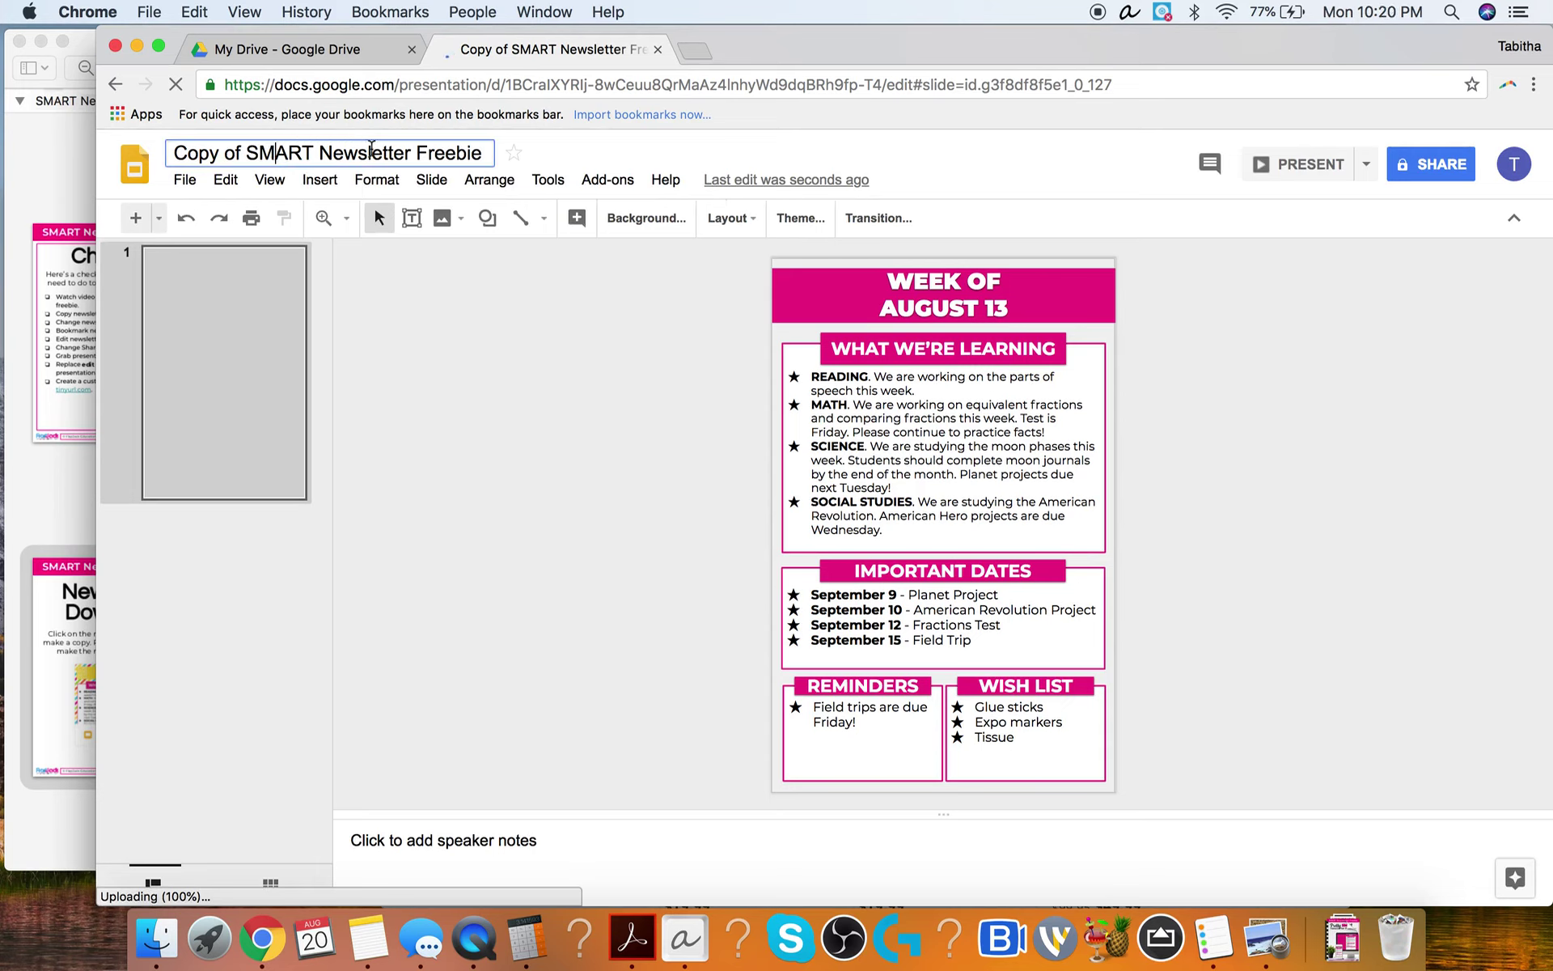
pyautogui.moveTo(482, 153); pyautogui.dragTo(97, 144)
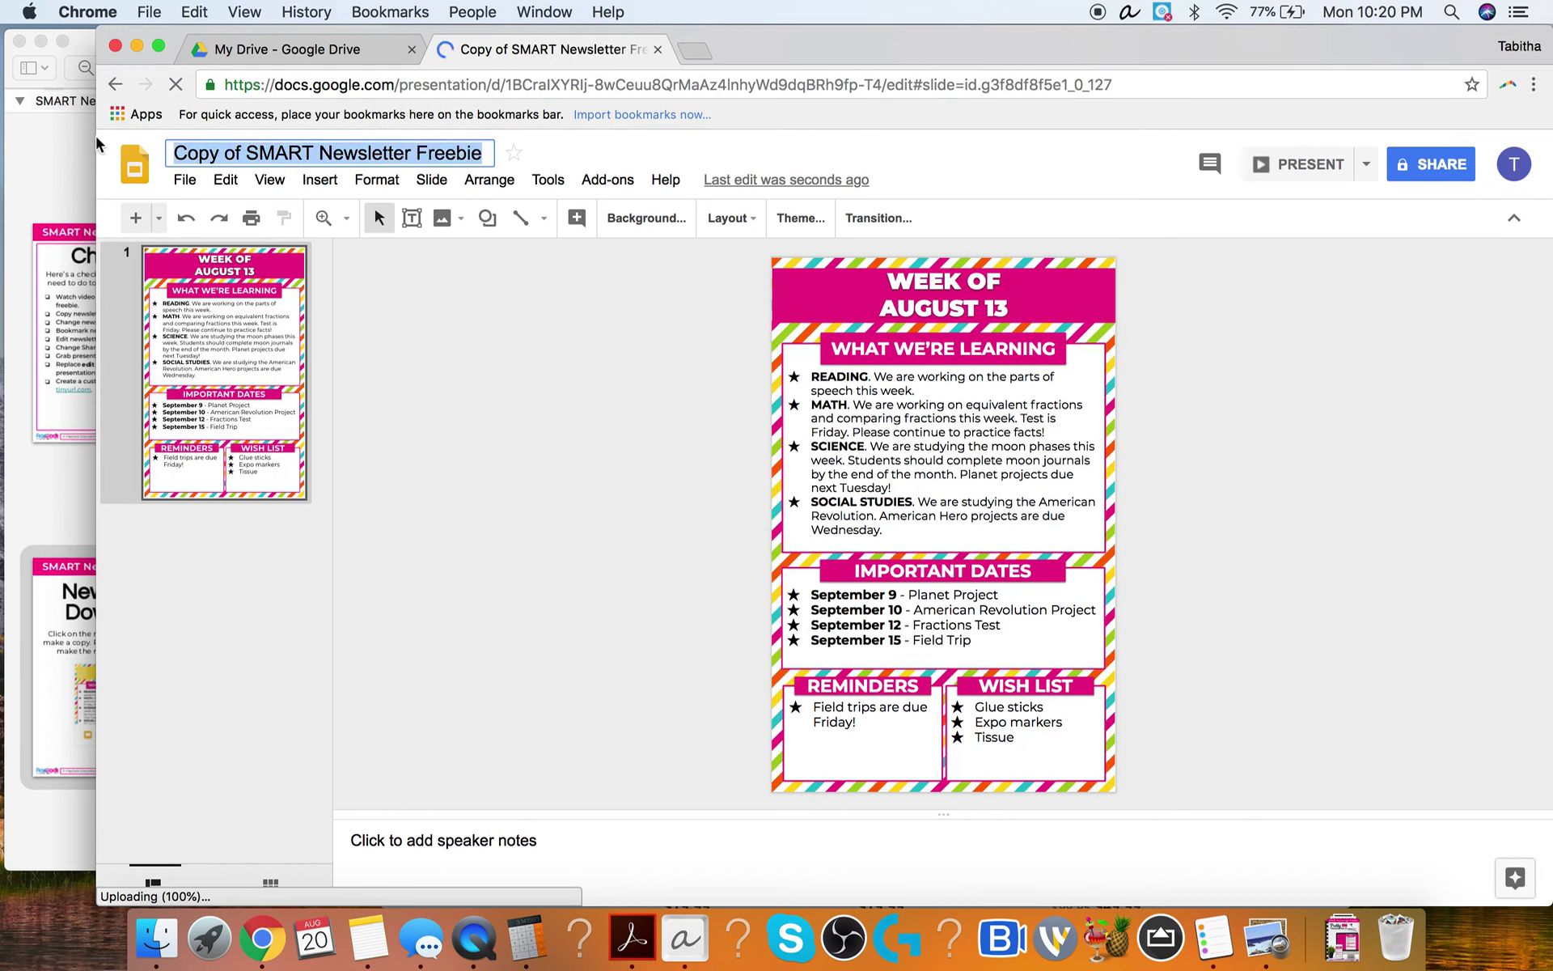
pyautogui.write('Sra')
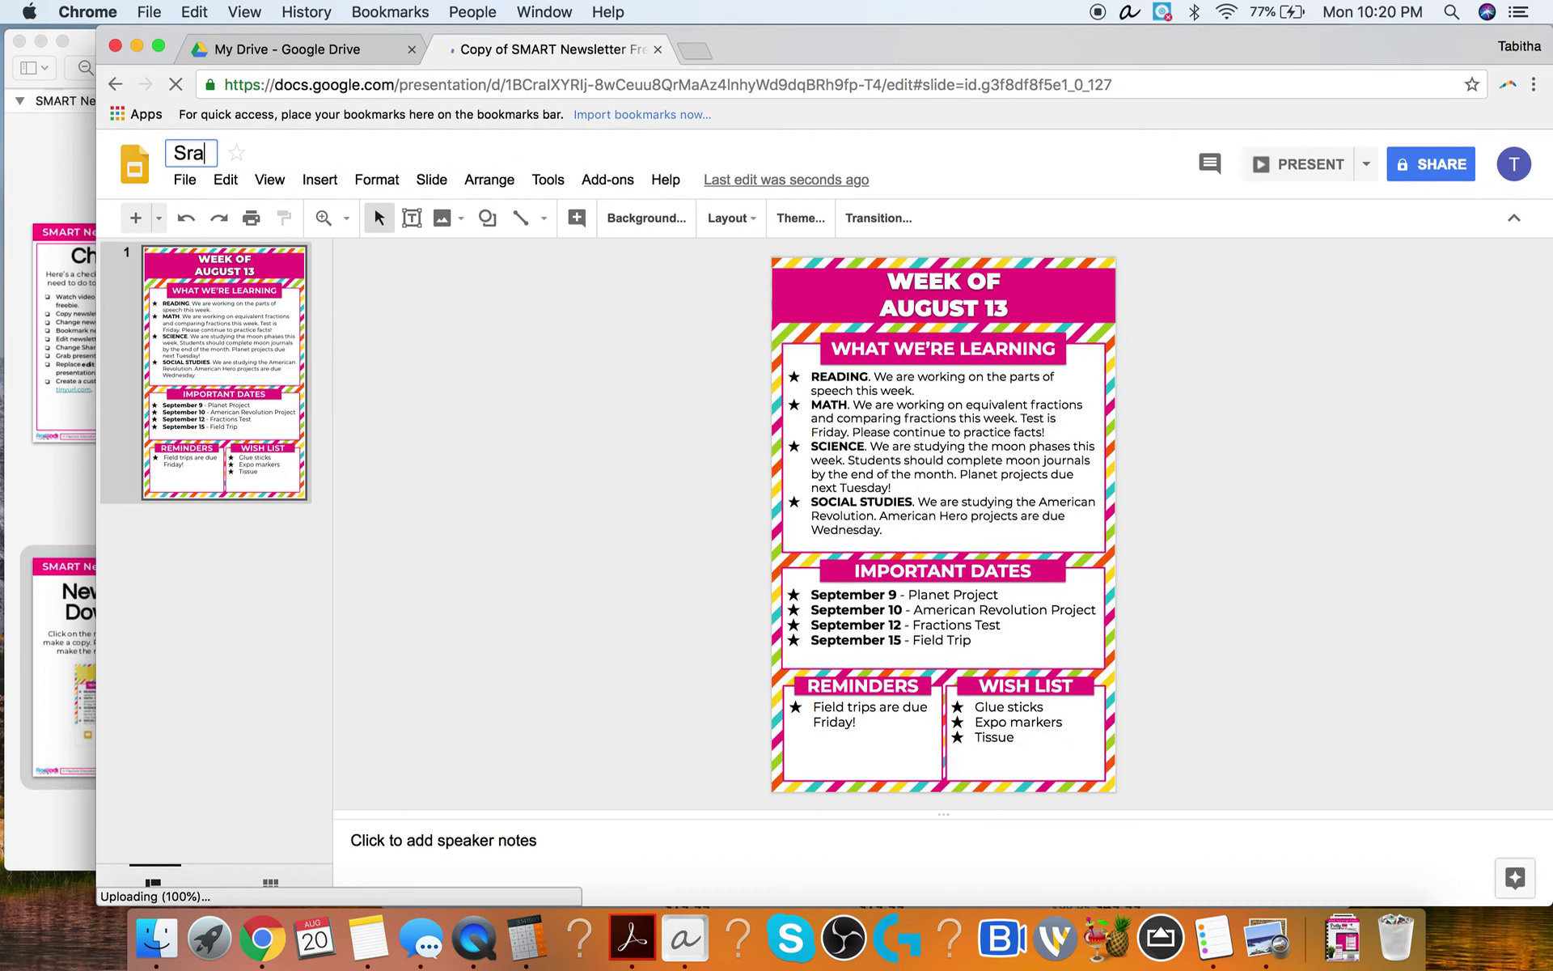
pyautogui.write('. Carro')
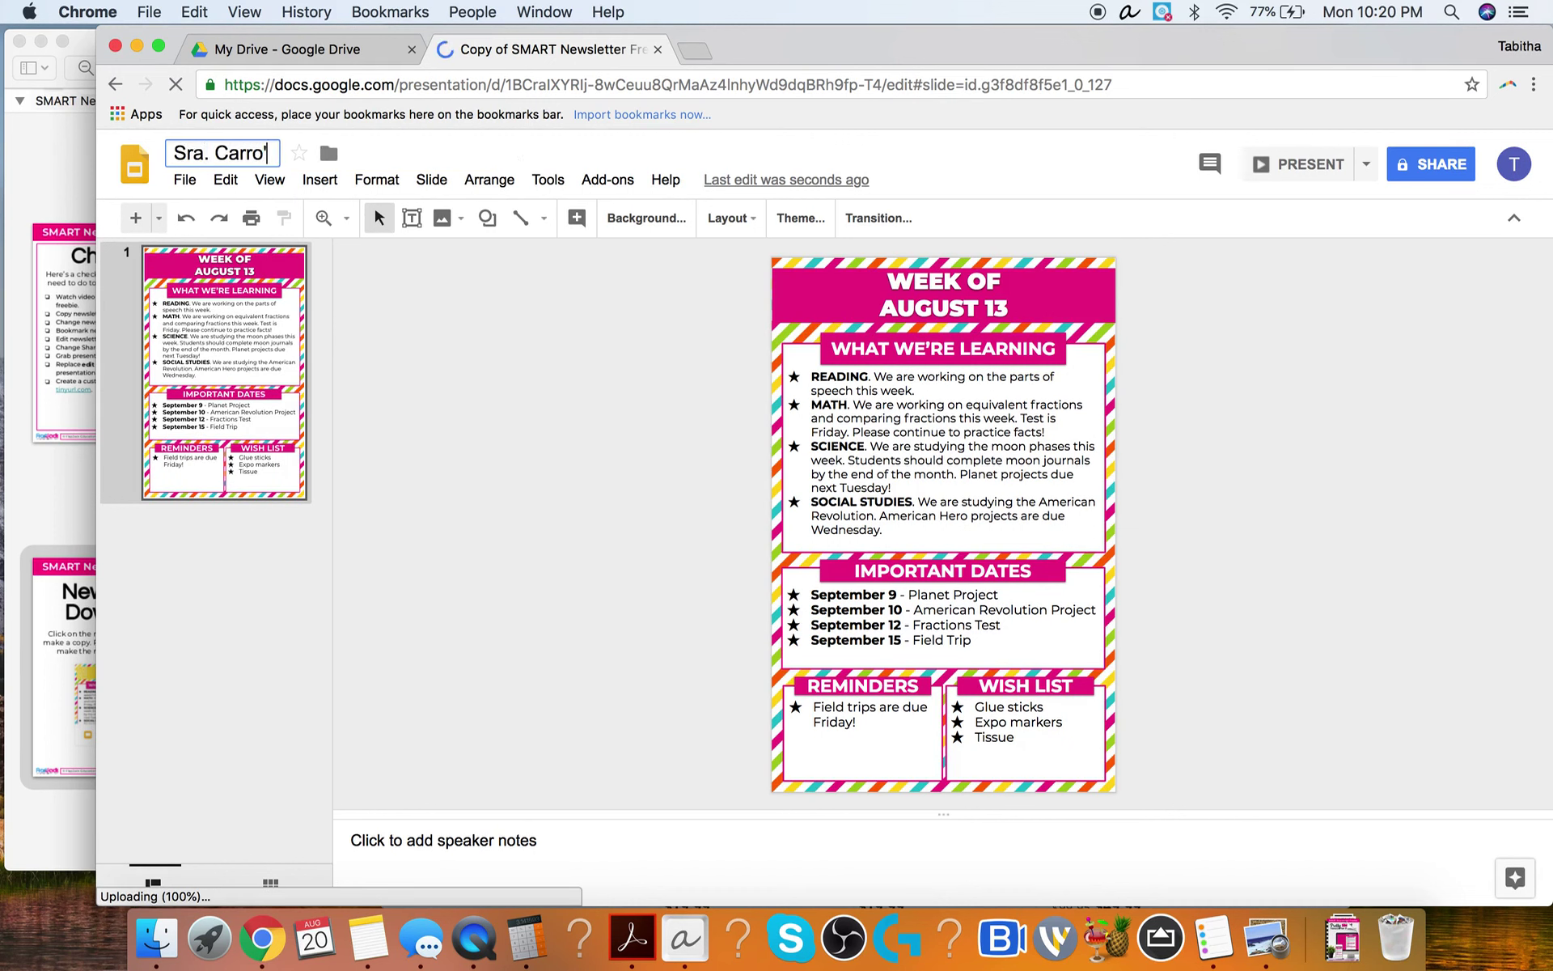
pyautogui.write("'s Newsle")
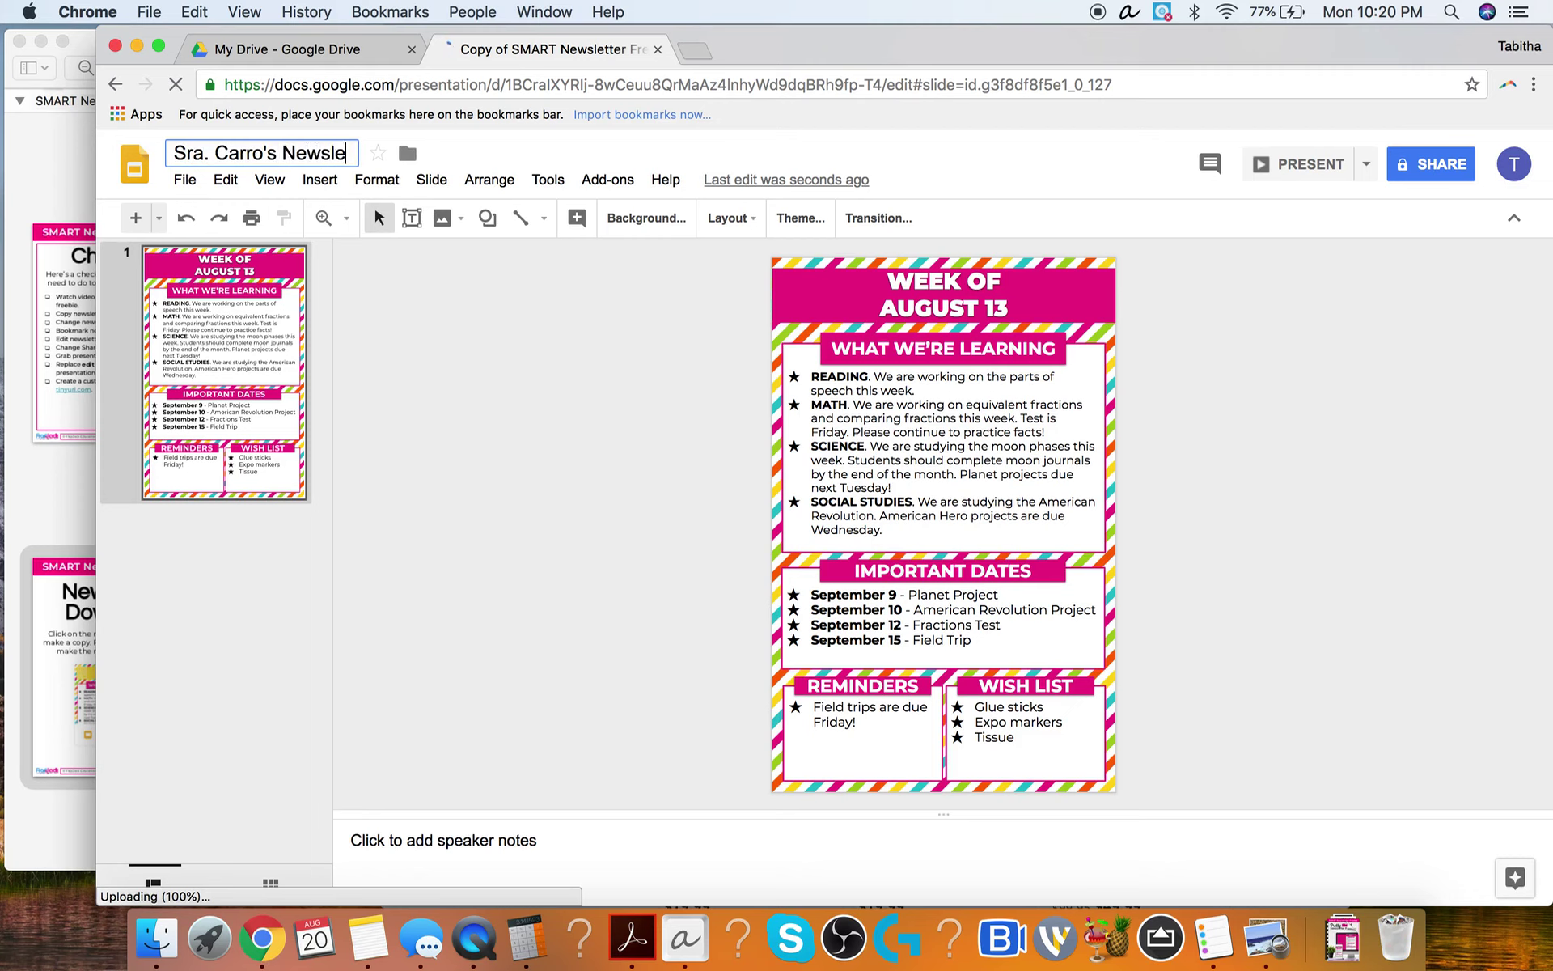
pyautogui.write('tter')
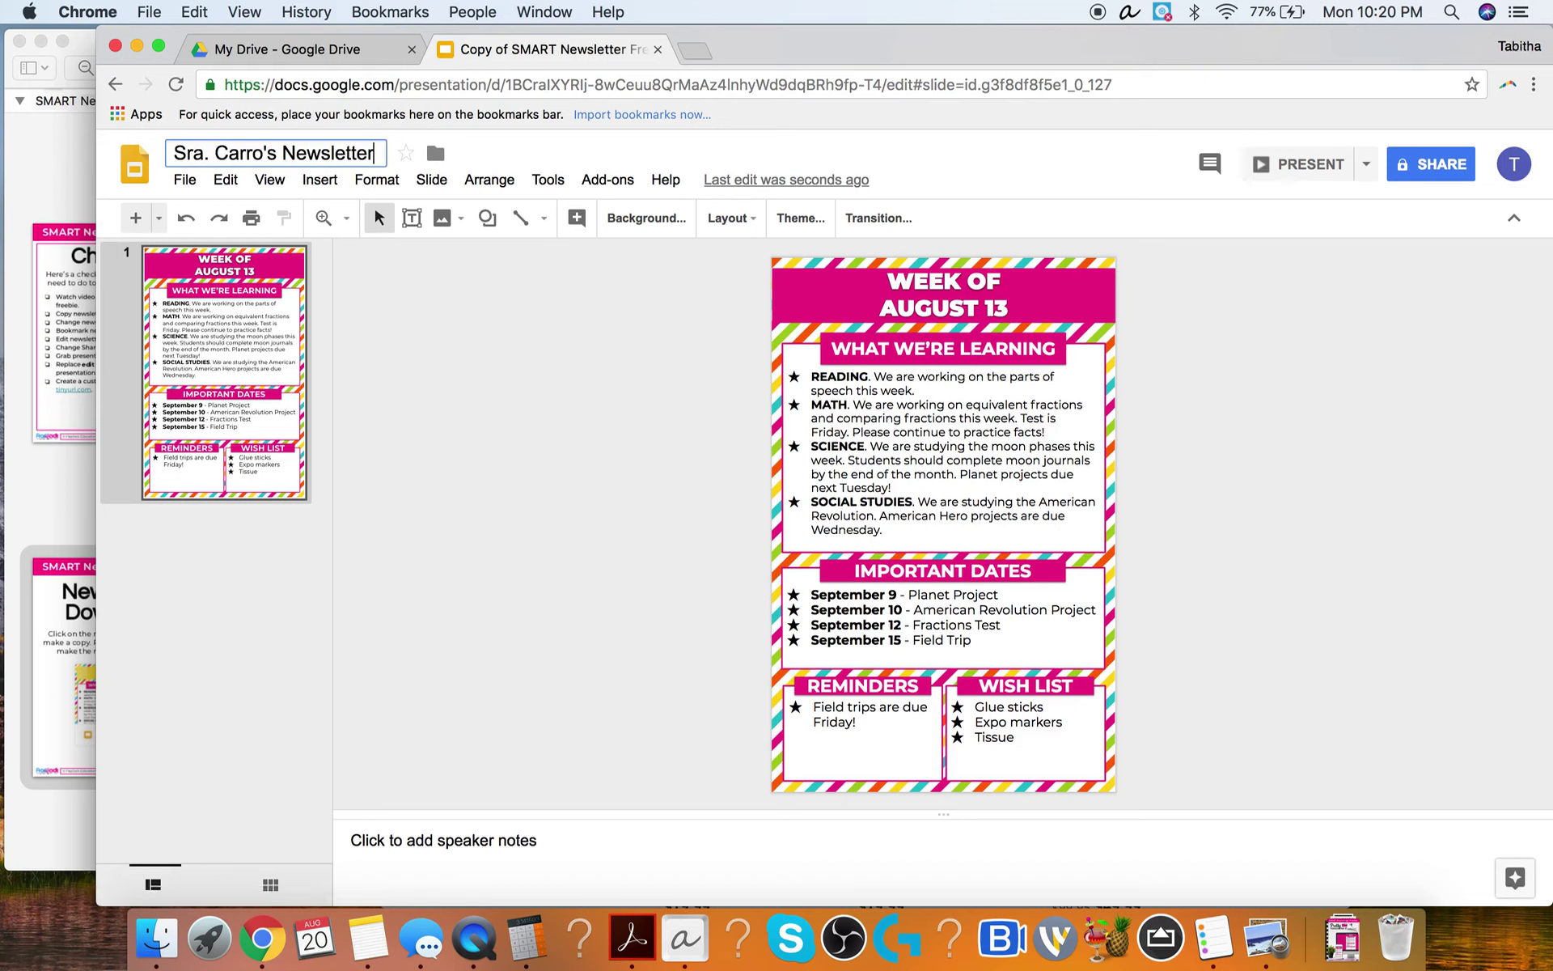
pyautogui.press('Return')
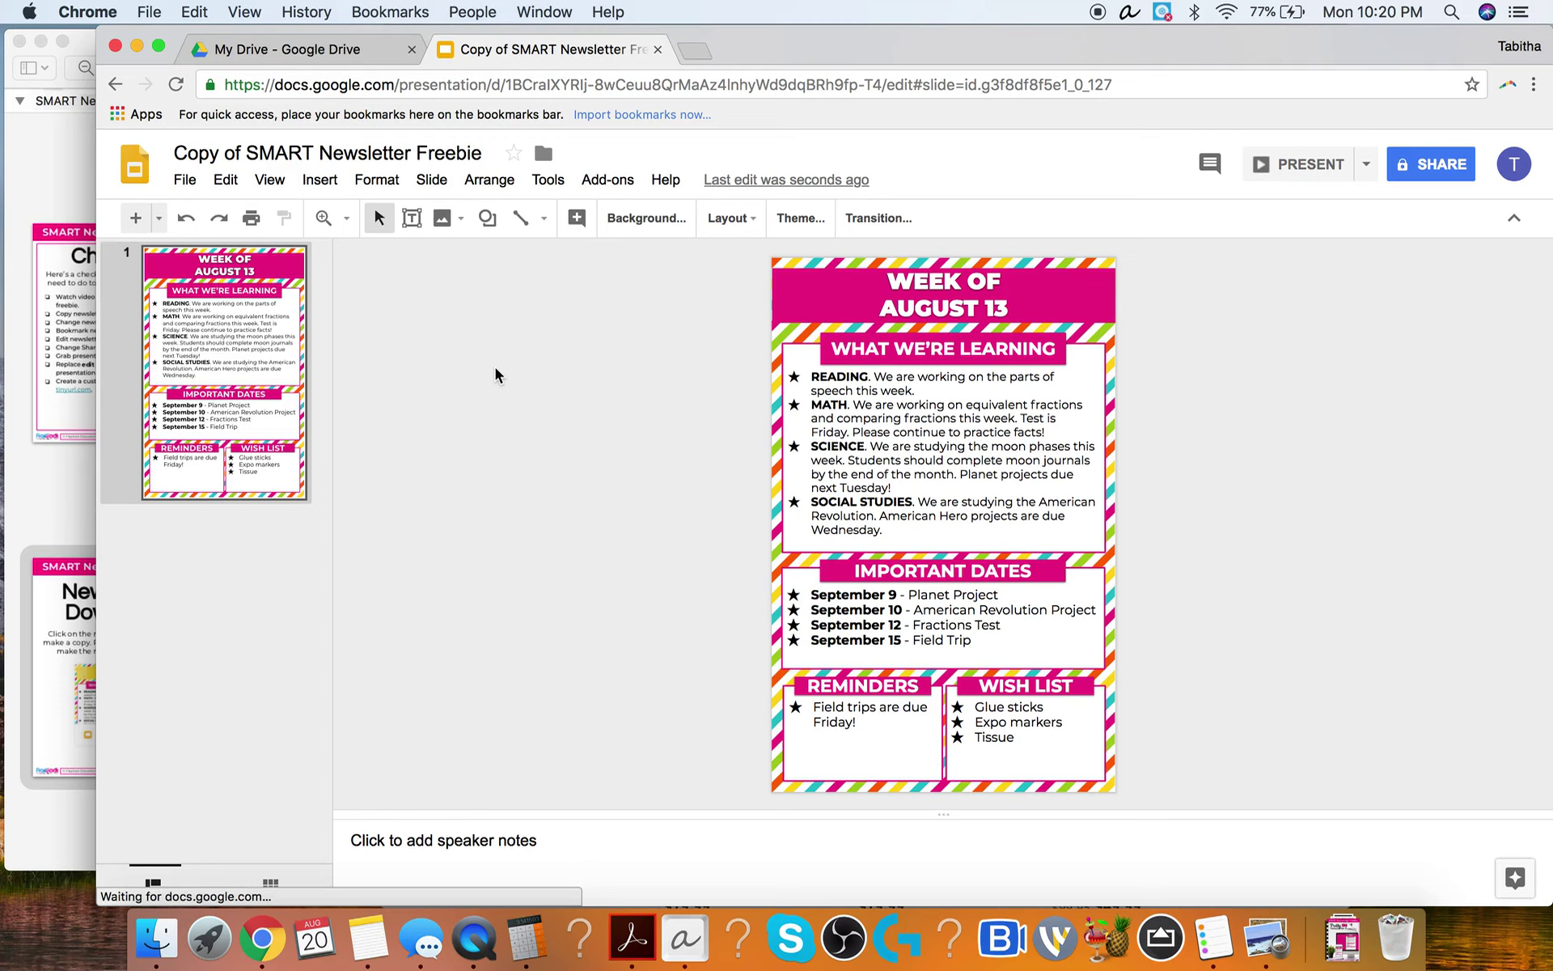
pyautogui.click(249, 155)
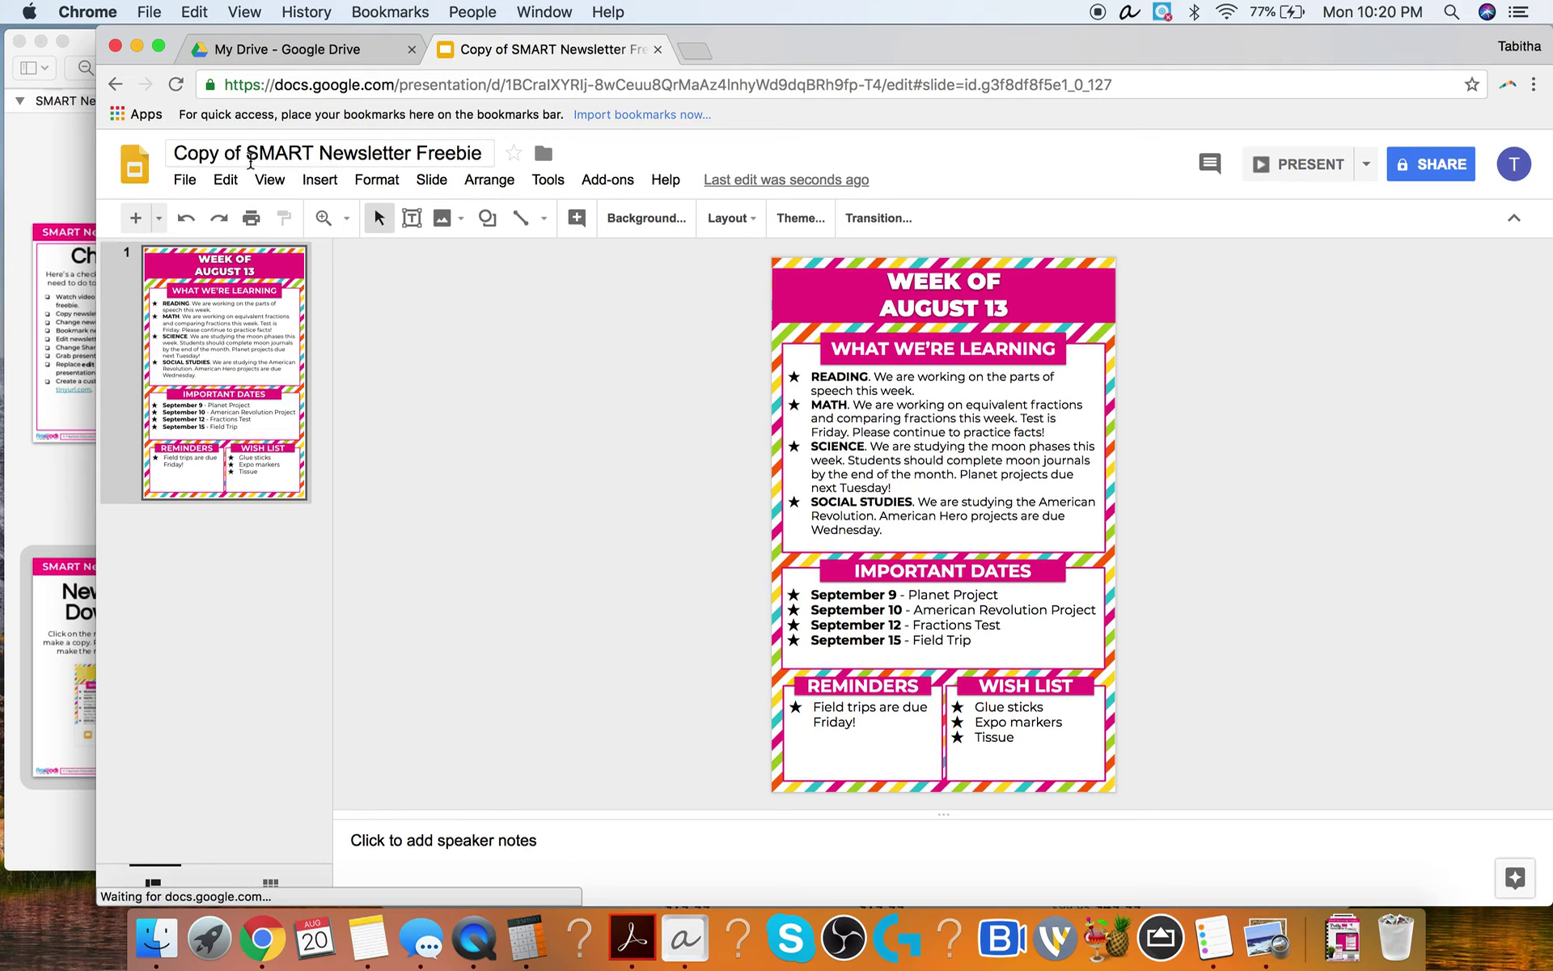
pyautogui.moveTo(246, 156); pyautogui.dragTo(162, 148)
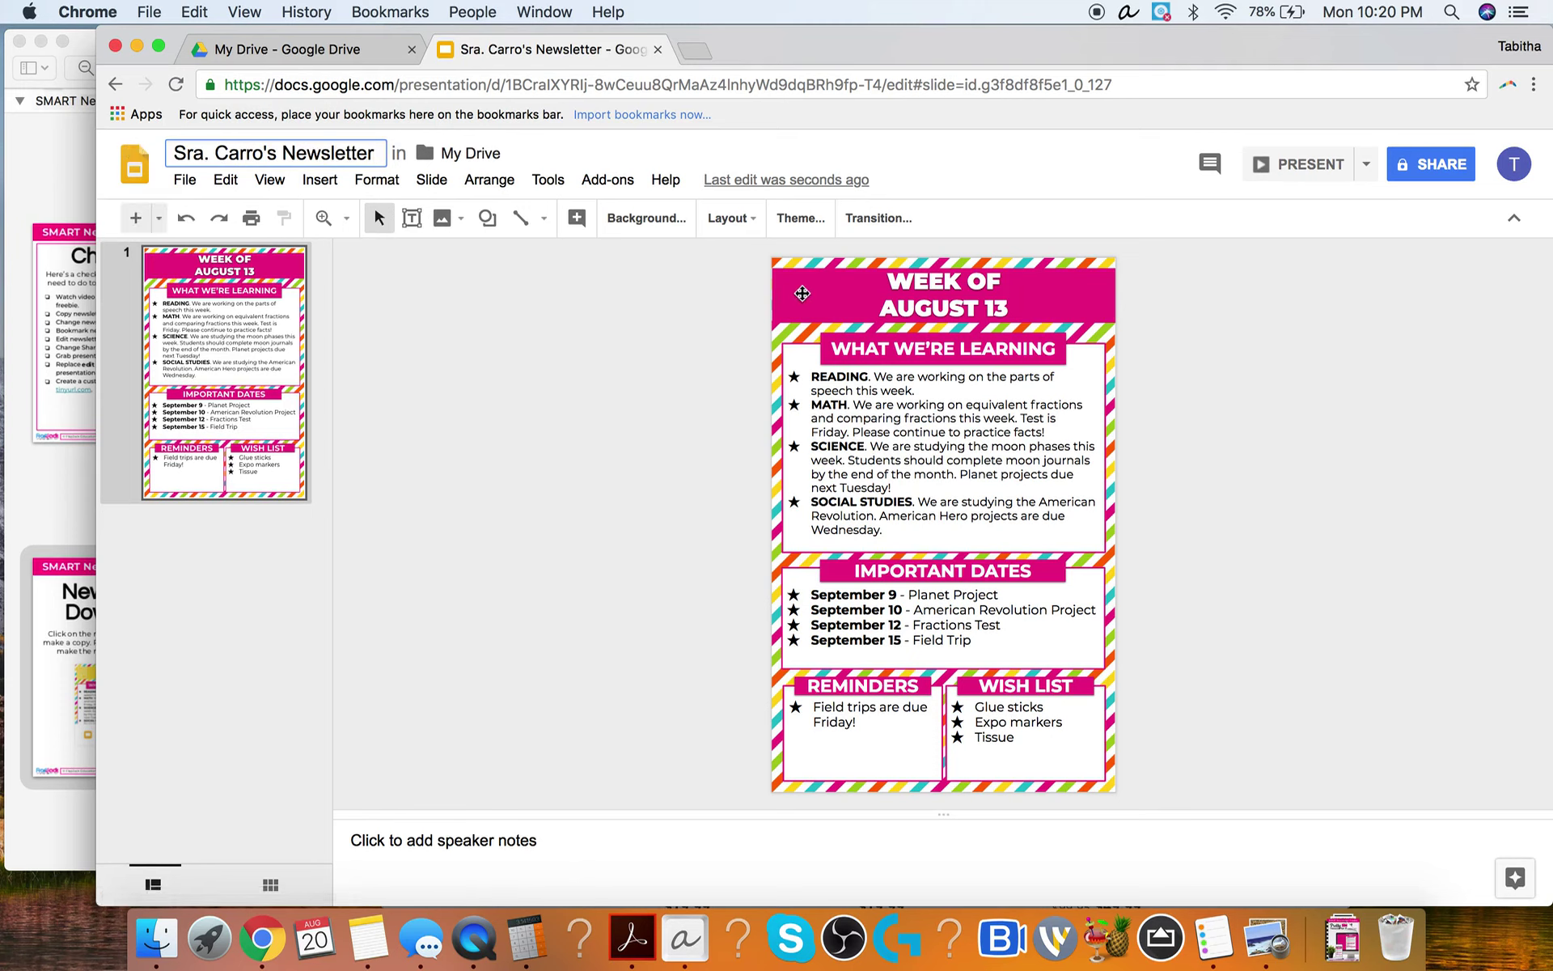
# Step: Apply the custom solid fill colour #ec2286ff to the "Week of August 13" heading box
pyautogui.click(802, 293)
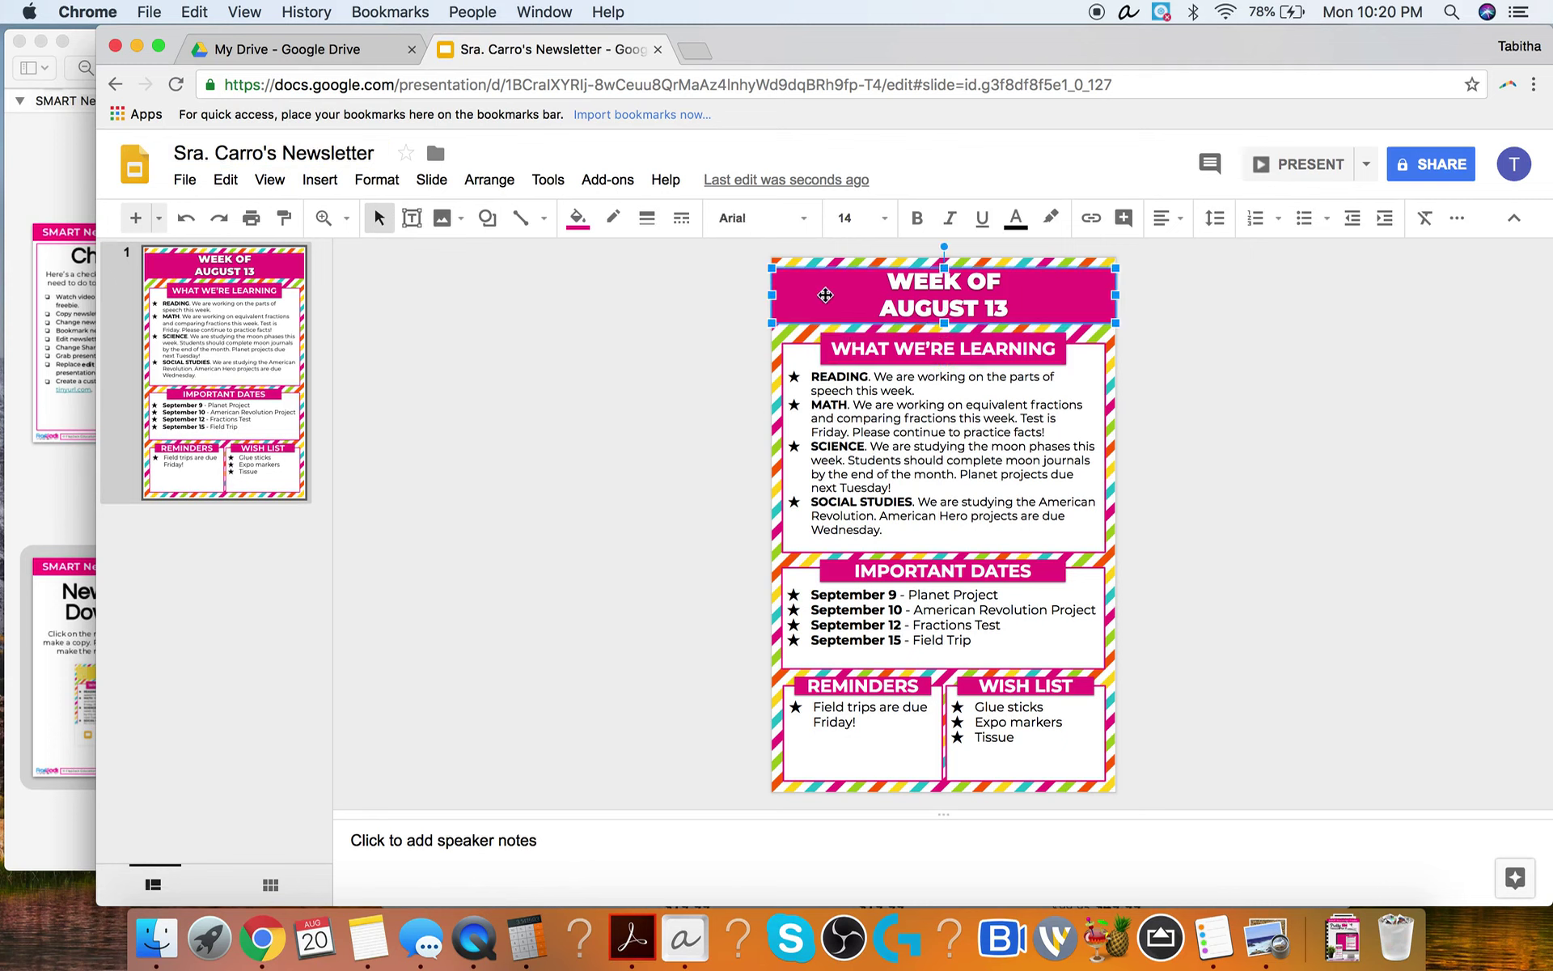
pyautogui.click(578, 218)
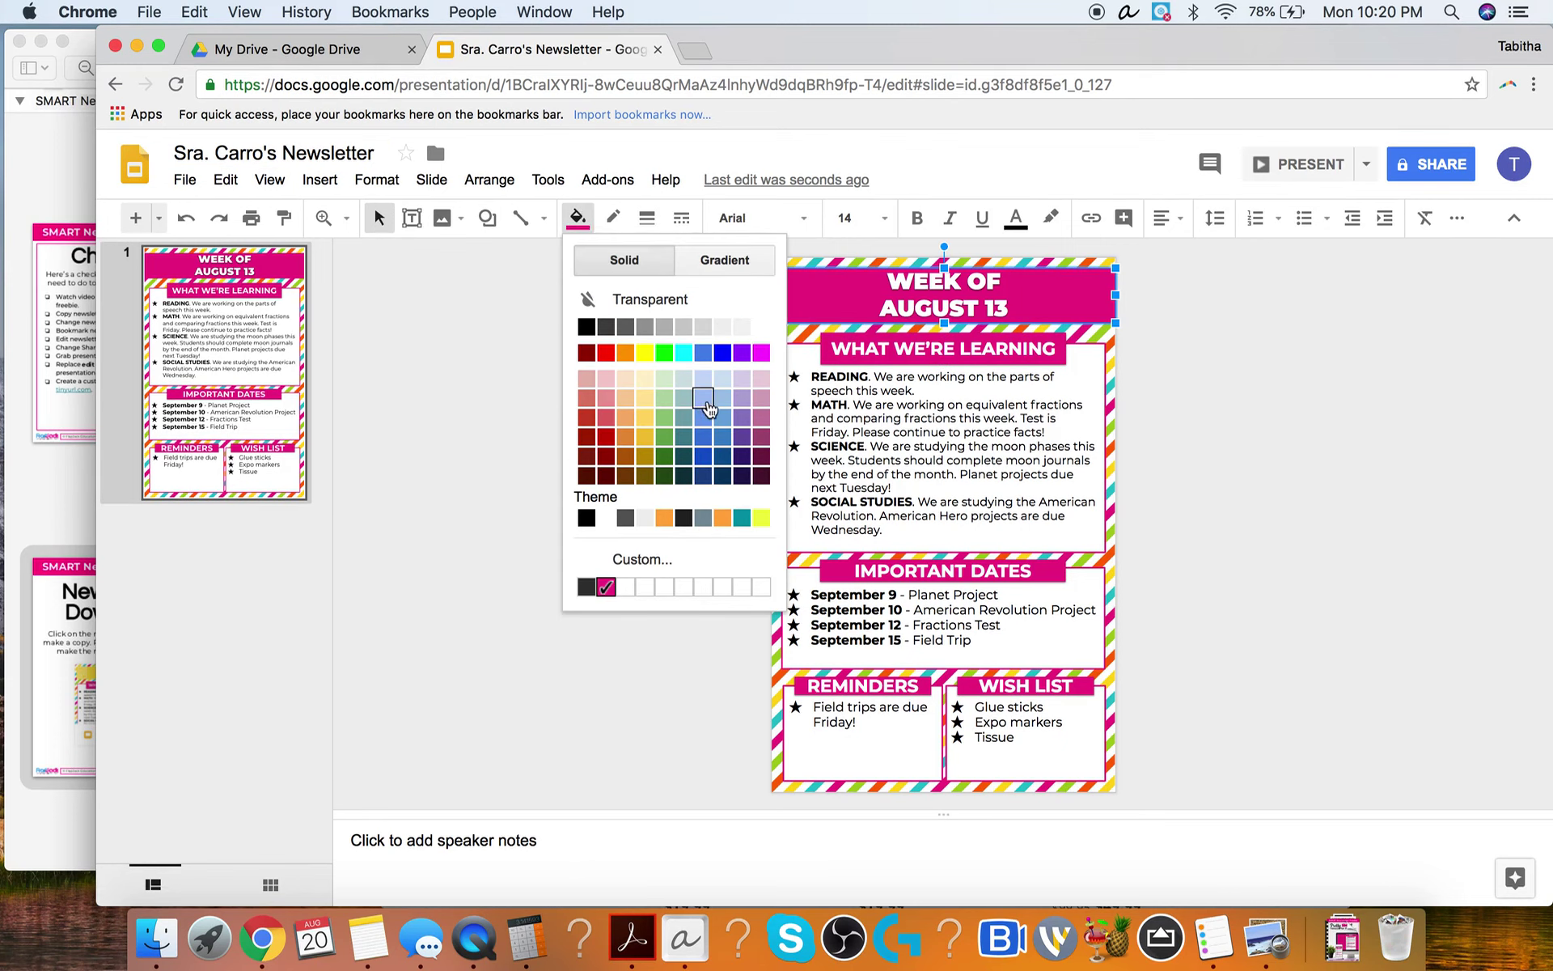
pyautogui.click(641, 566)
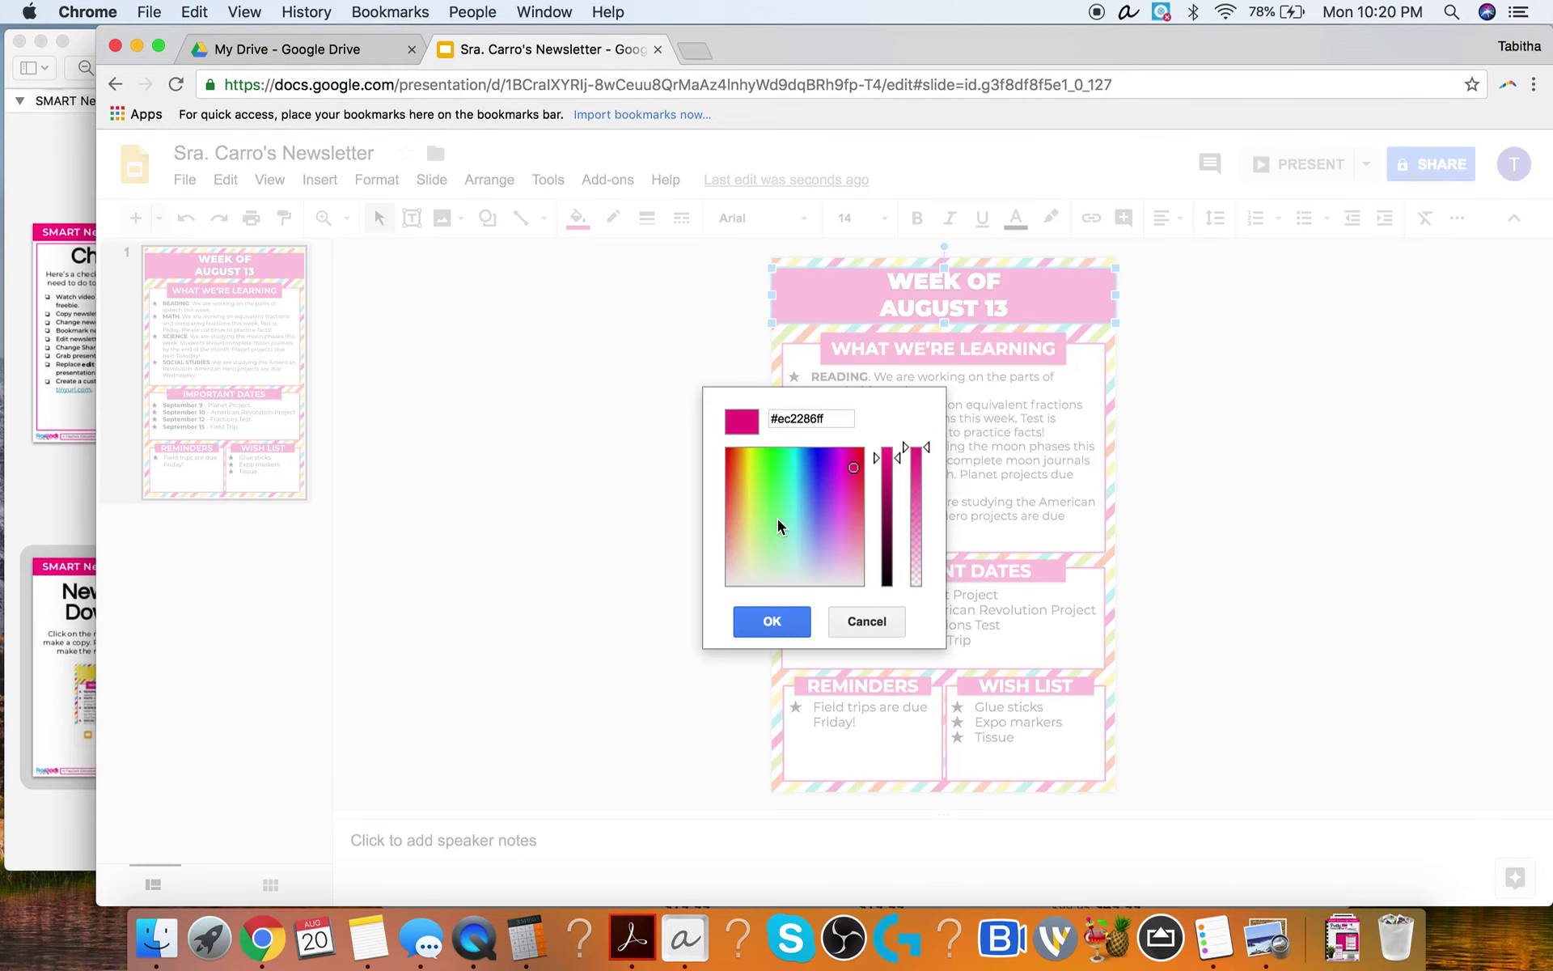
pyautogui.click(745, 617)
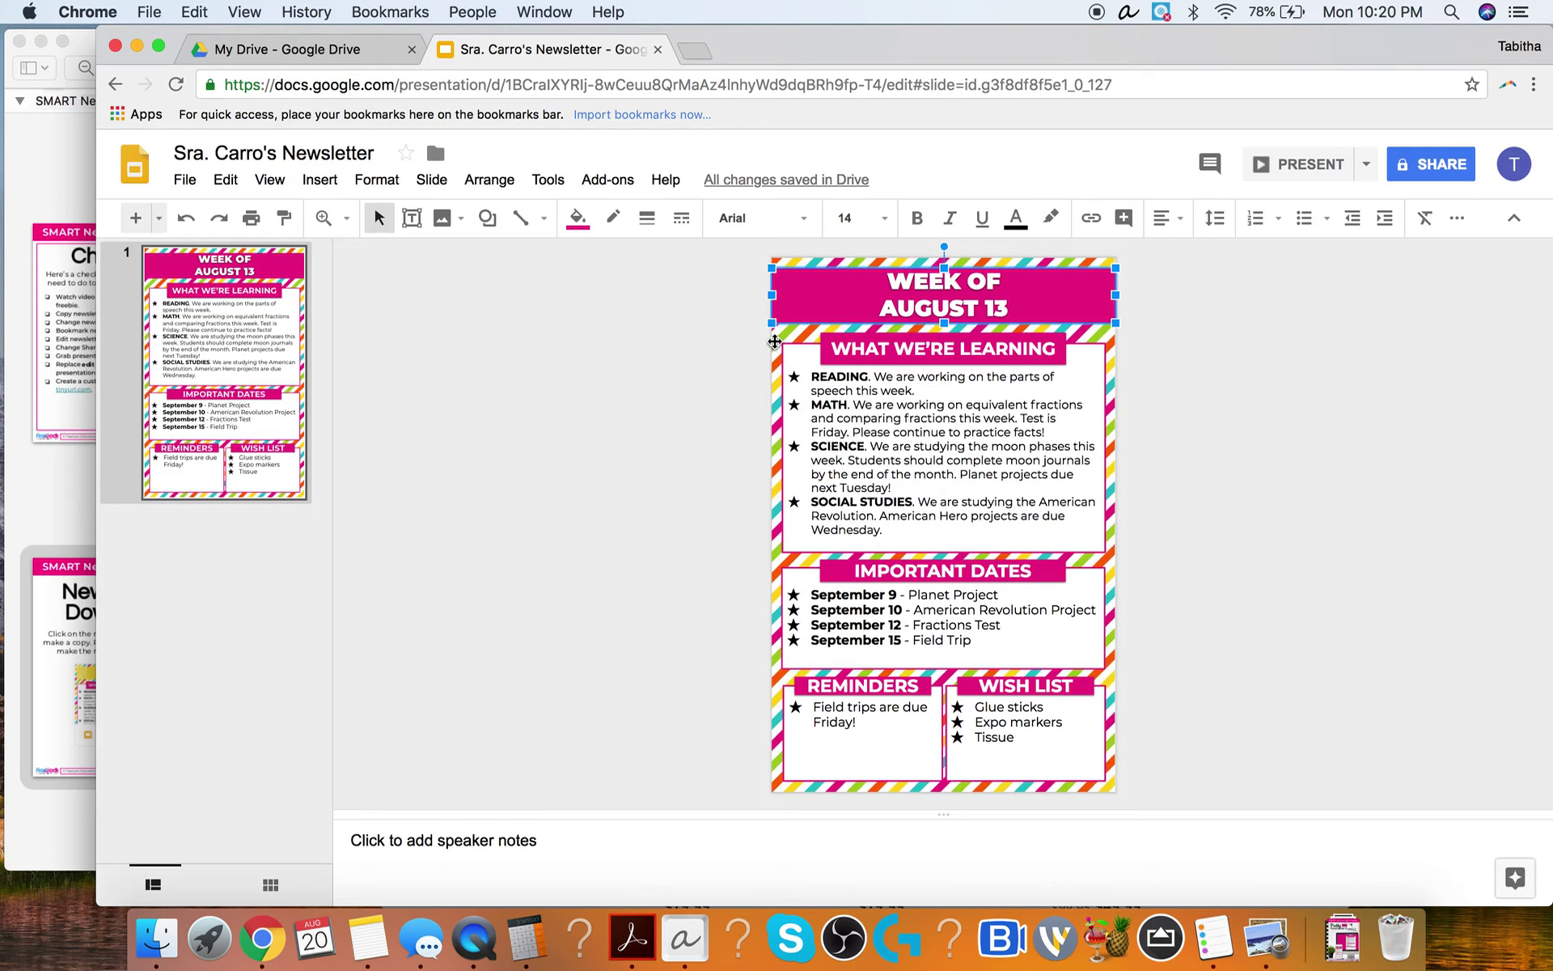
# Step: Try removing the striped background image in favour of the slide's Background settings, and undo the deletion
pyautogui.click(774, 342)
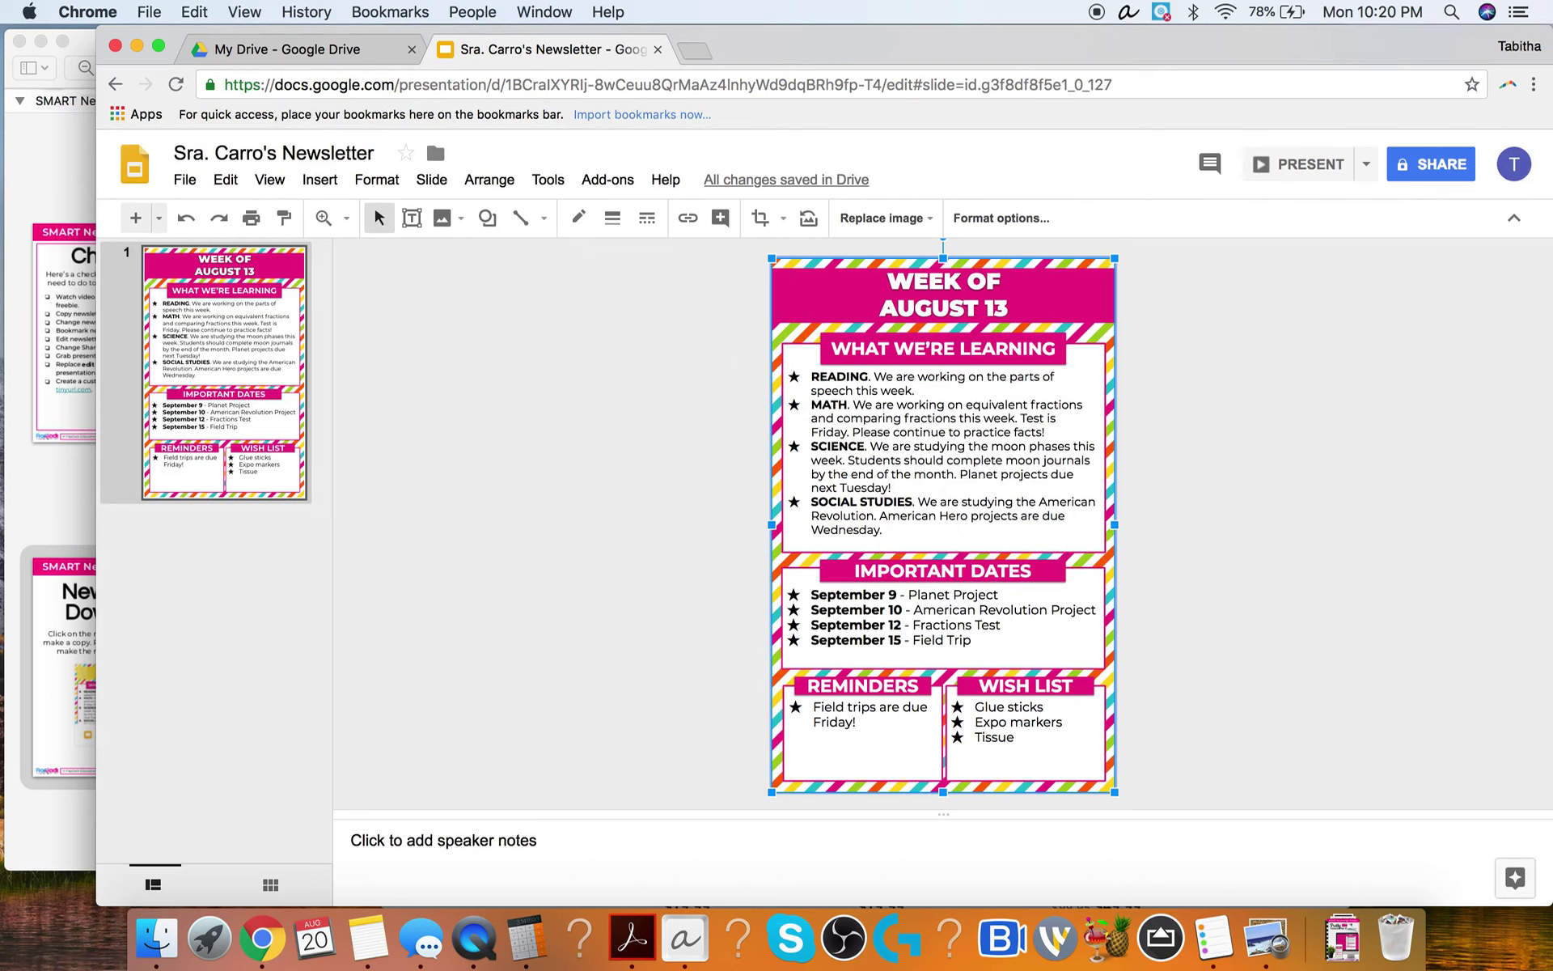
pyautogui.press('BackSpace')
pyautogui.click(644, 225)
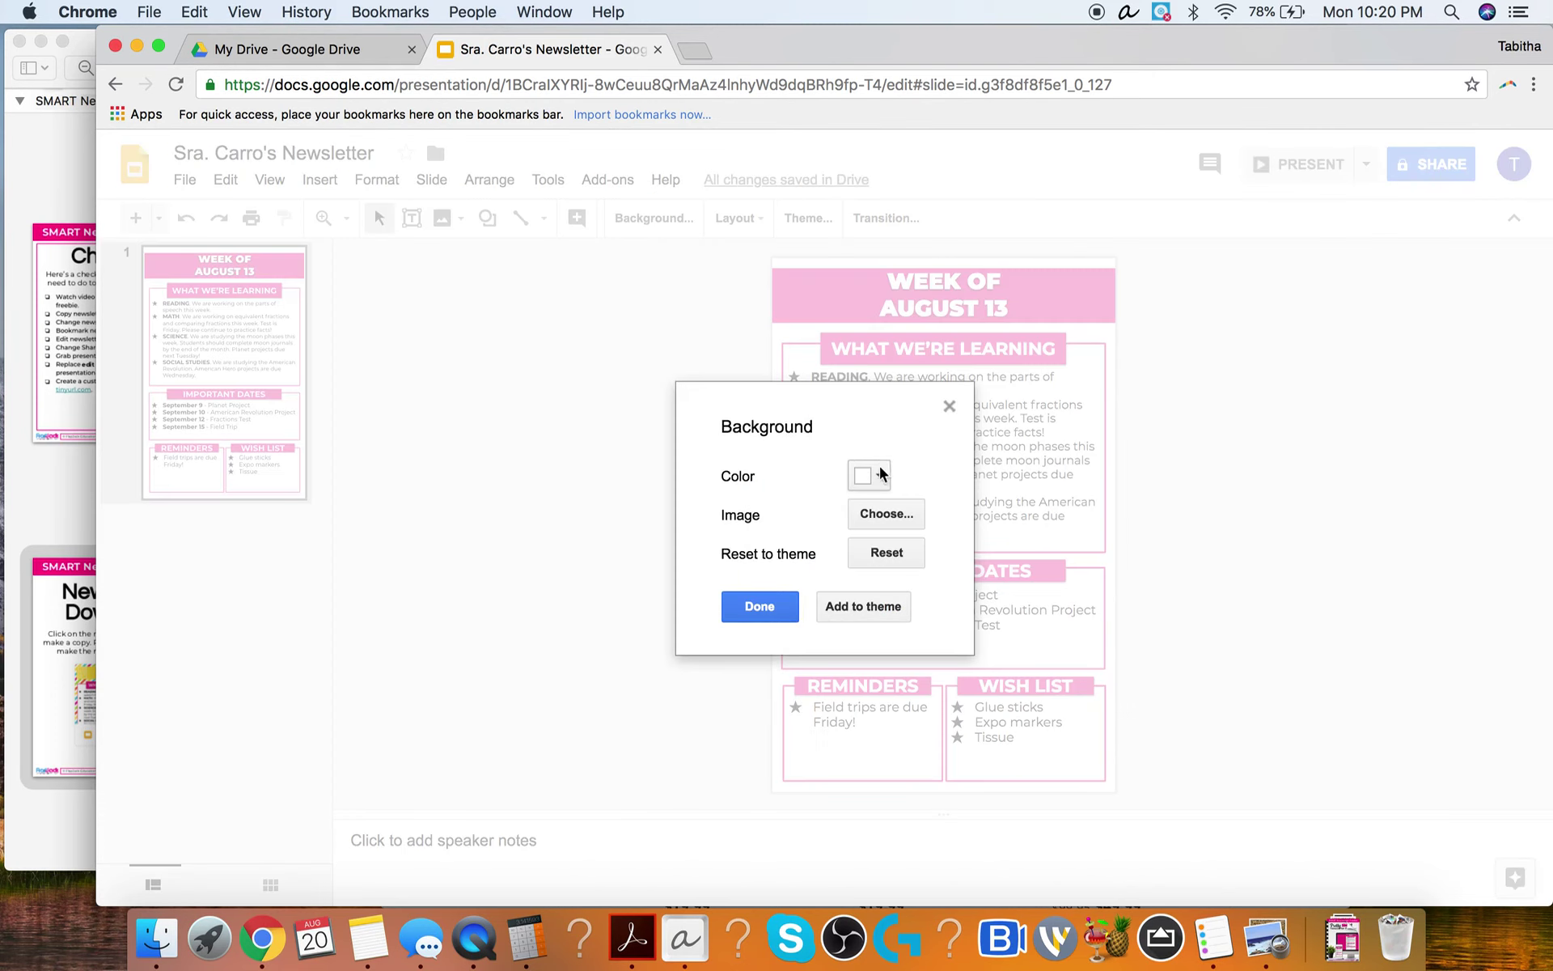
pyautogui.click(760, 608)
pyautogui.press('cmd+z')
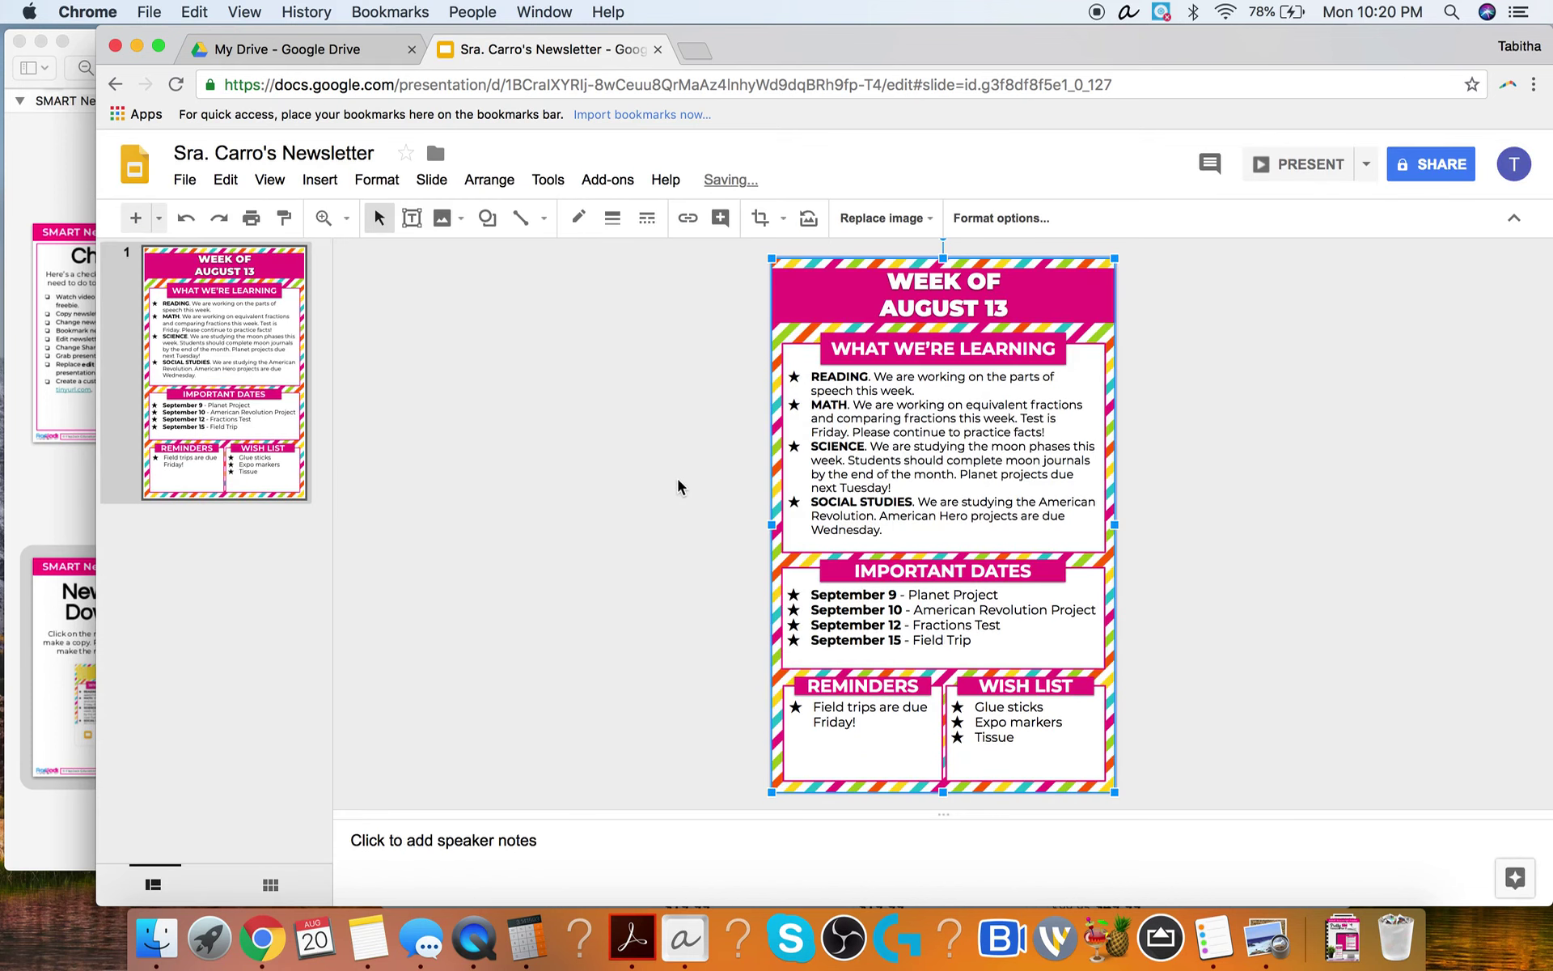
pyautogui.click(678, 486)
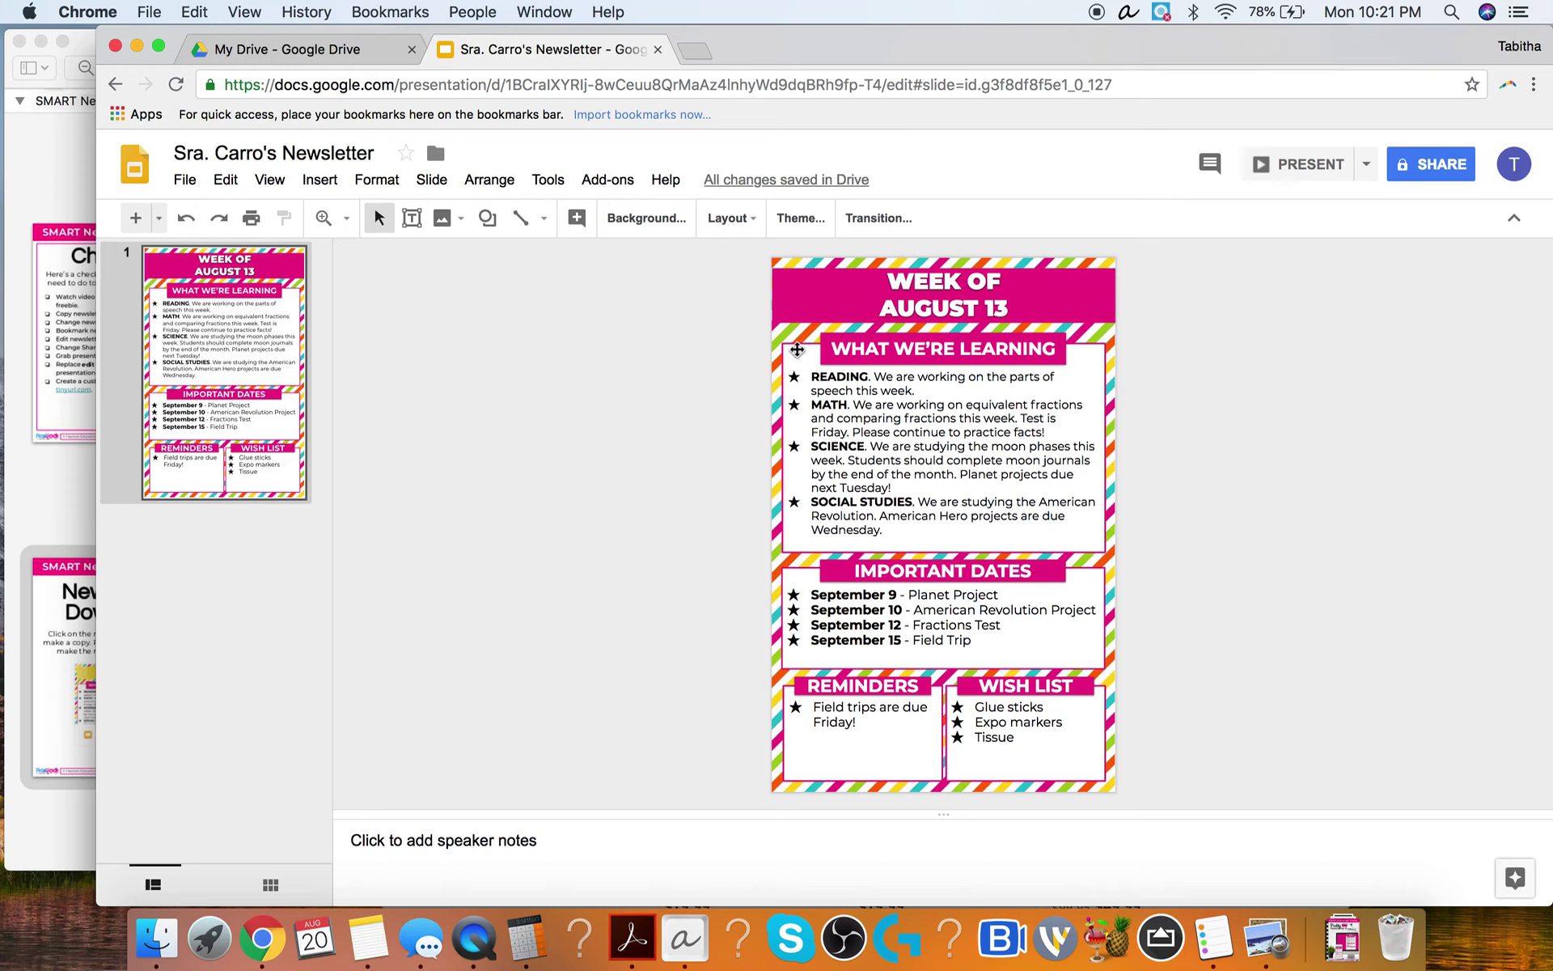
pyautogui.click(797, 350)
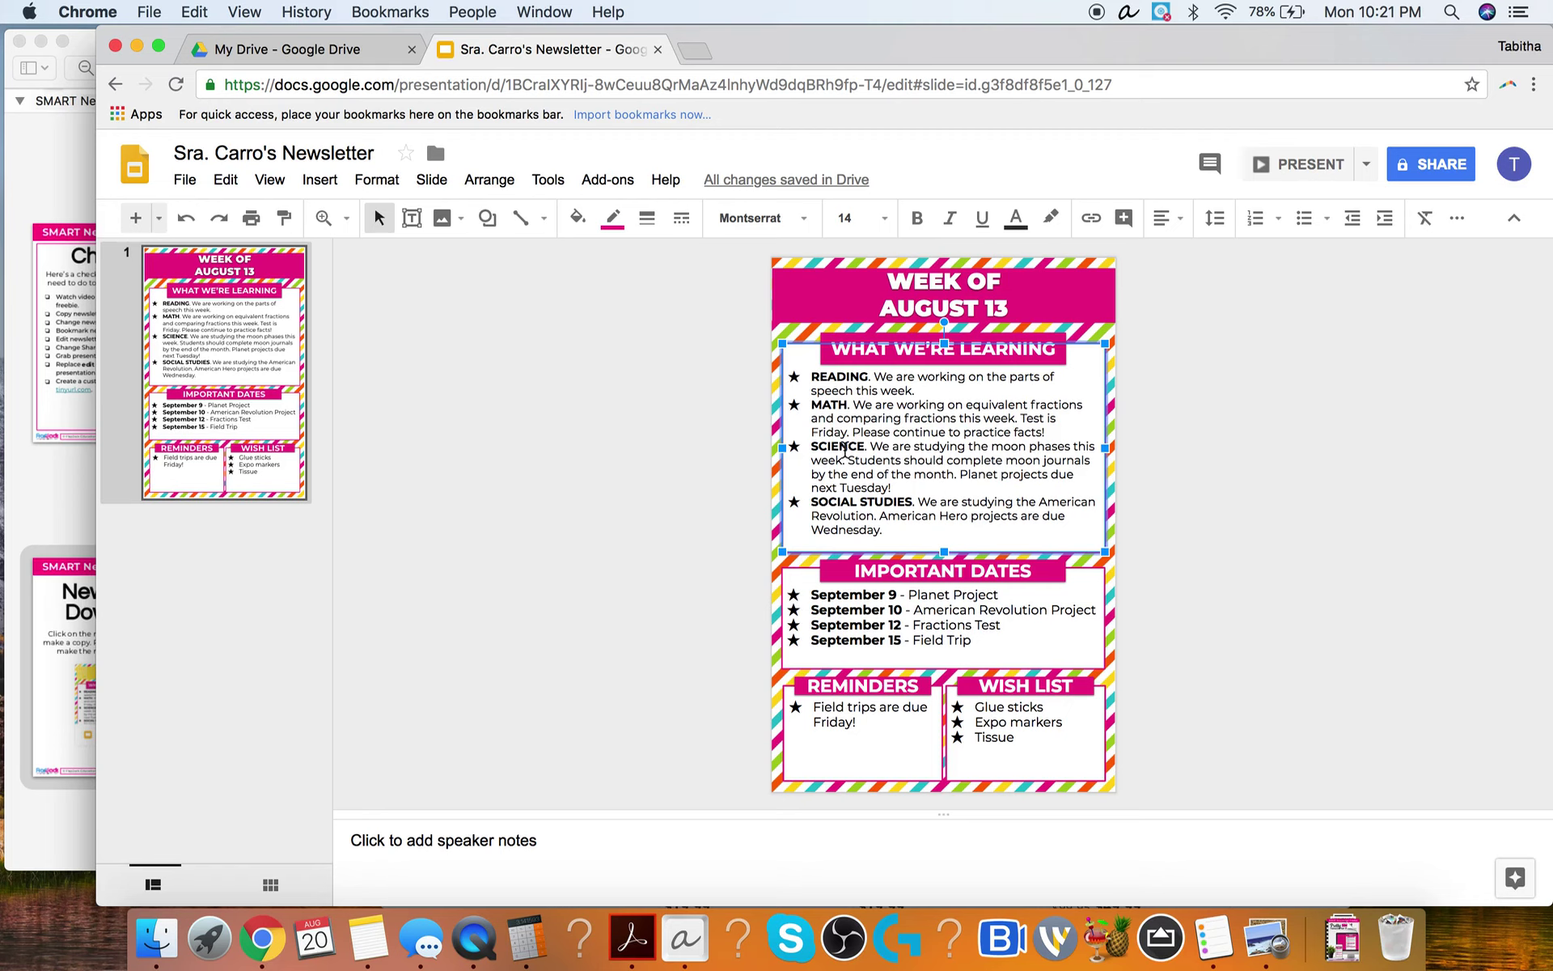
pyautogui.click(502, 437)
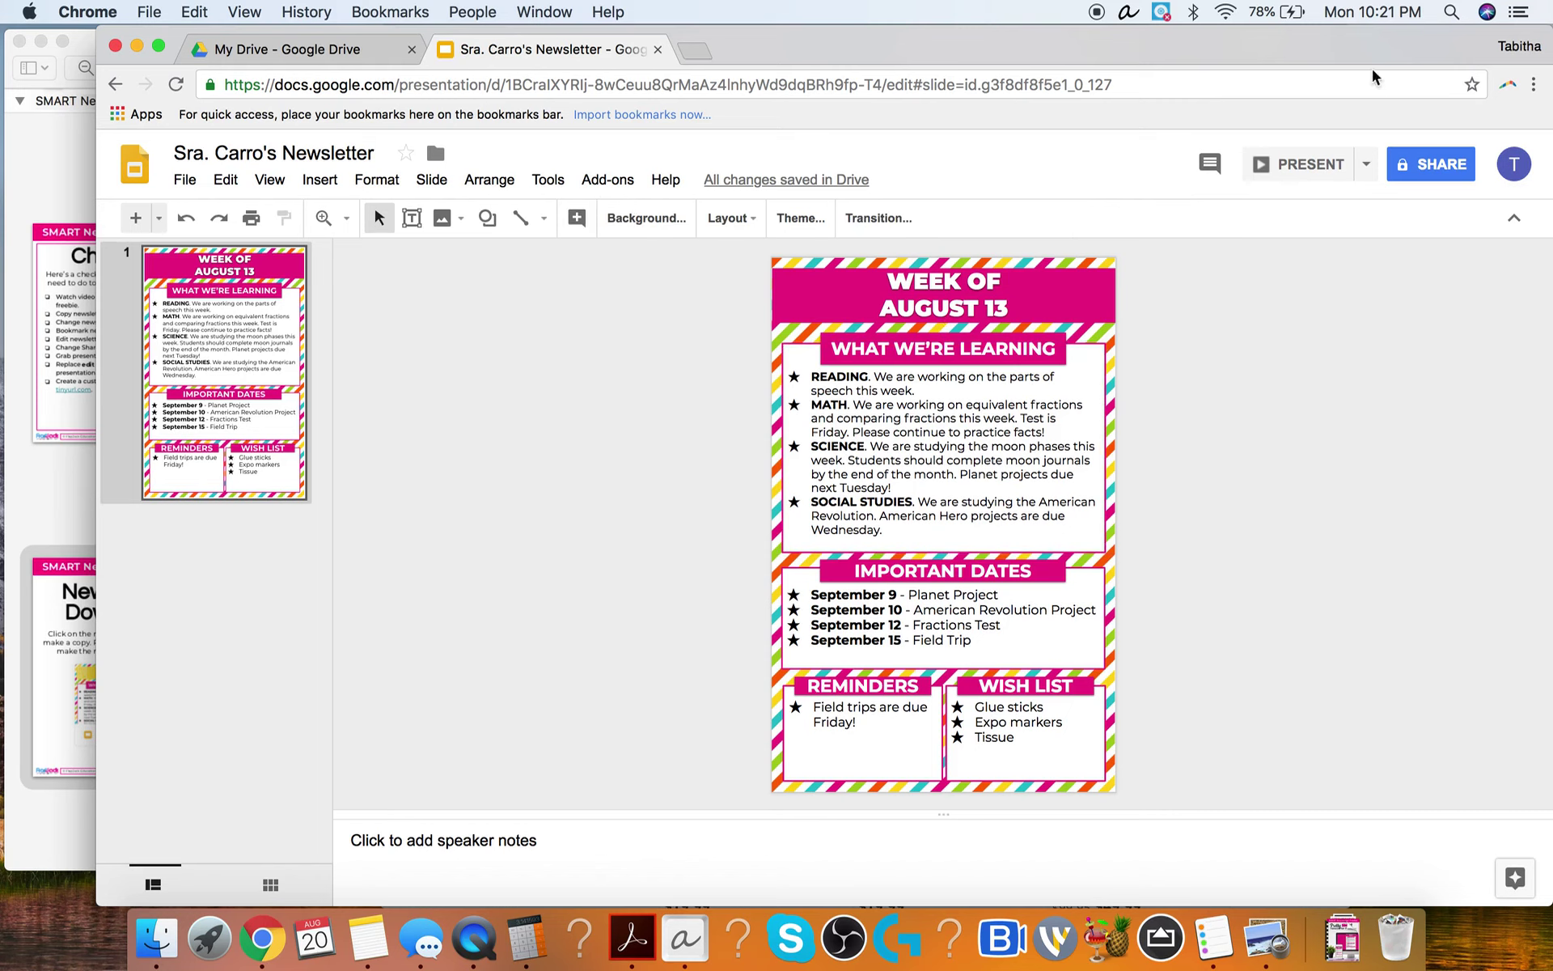
# Step: Bookmark the newsletter page in the Bookmarks Bar, removing "- Google Slides" from the bookmark name
pyautogui.click(1472, 85)
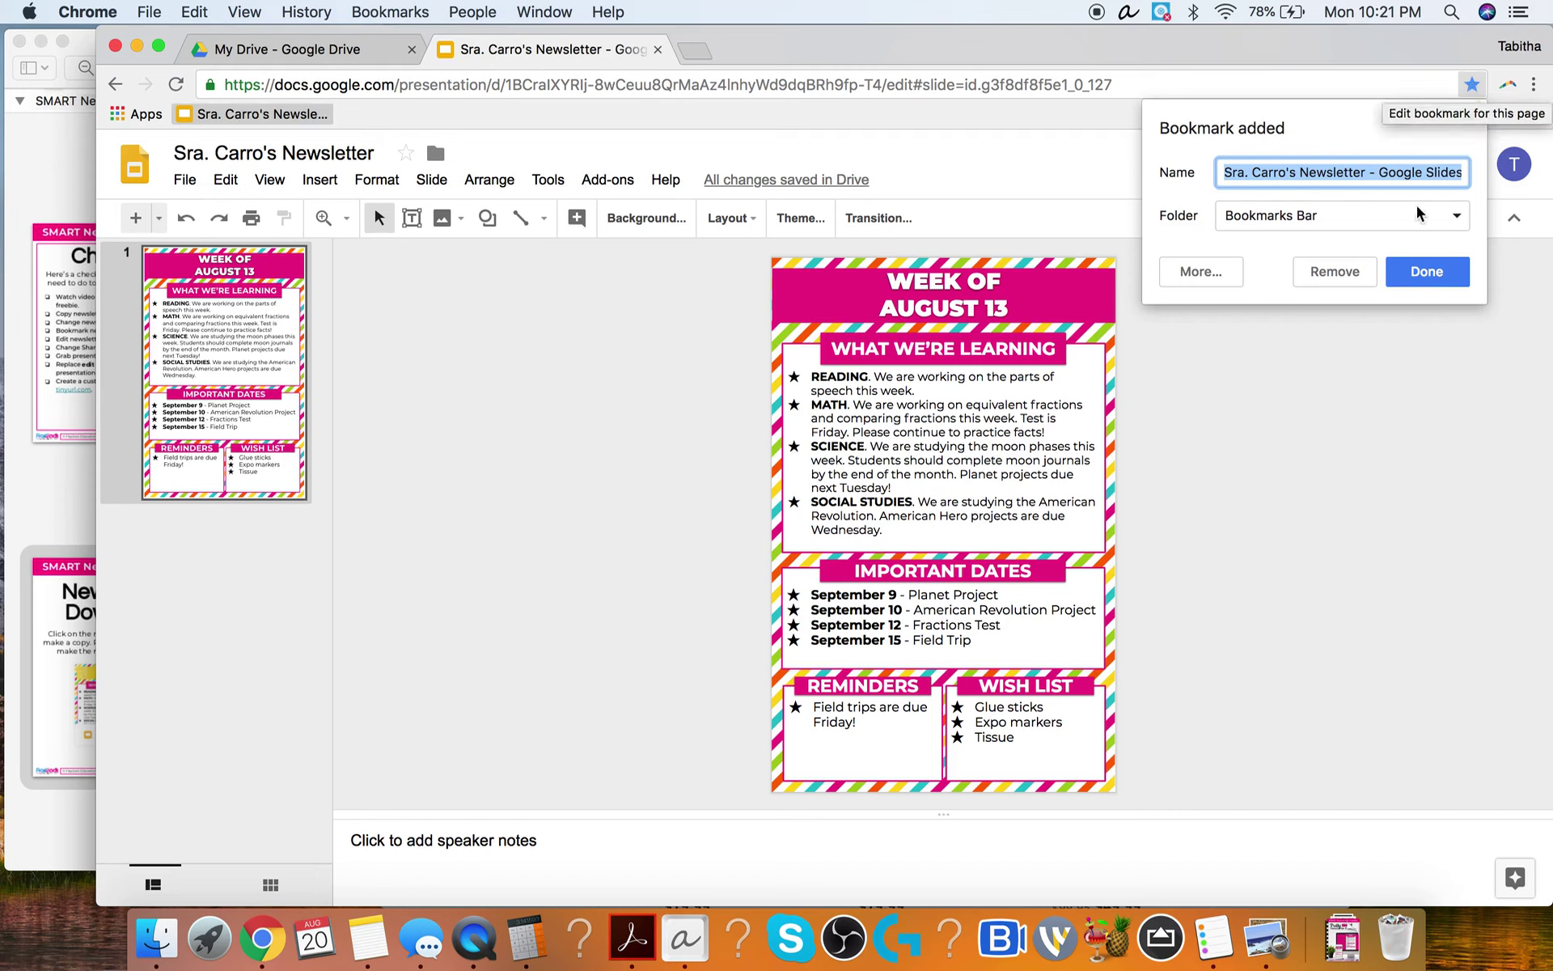
pyautogui.click(1369, 171)
pyautogui.press('shift+super+Right')
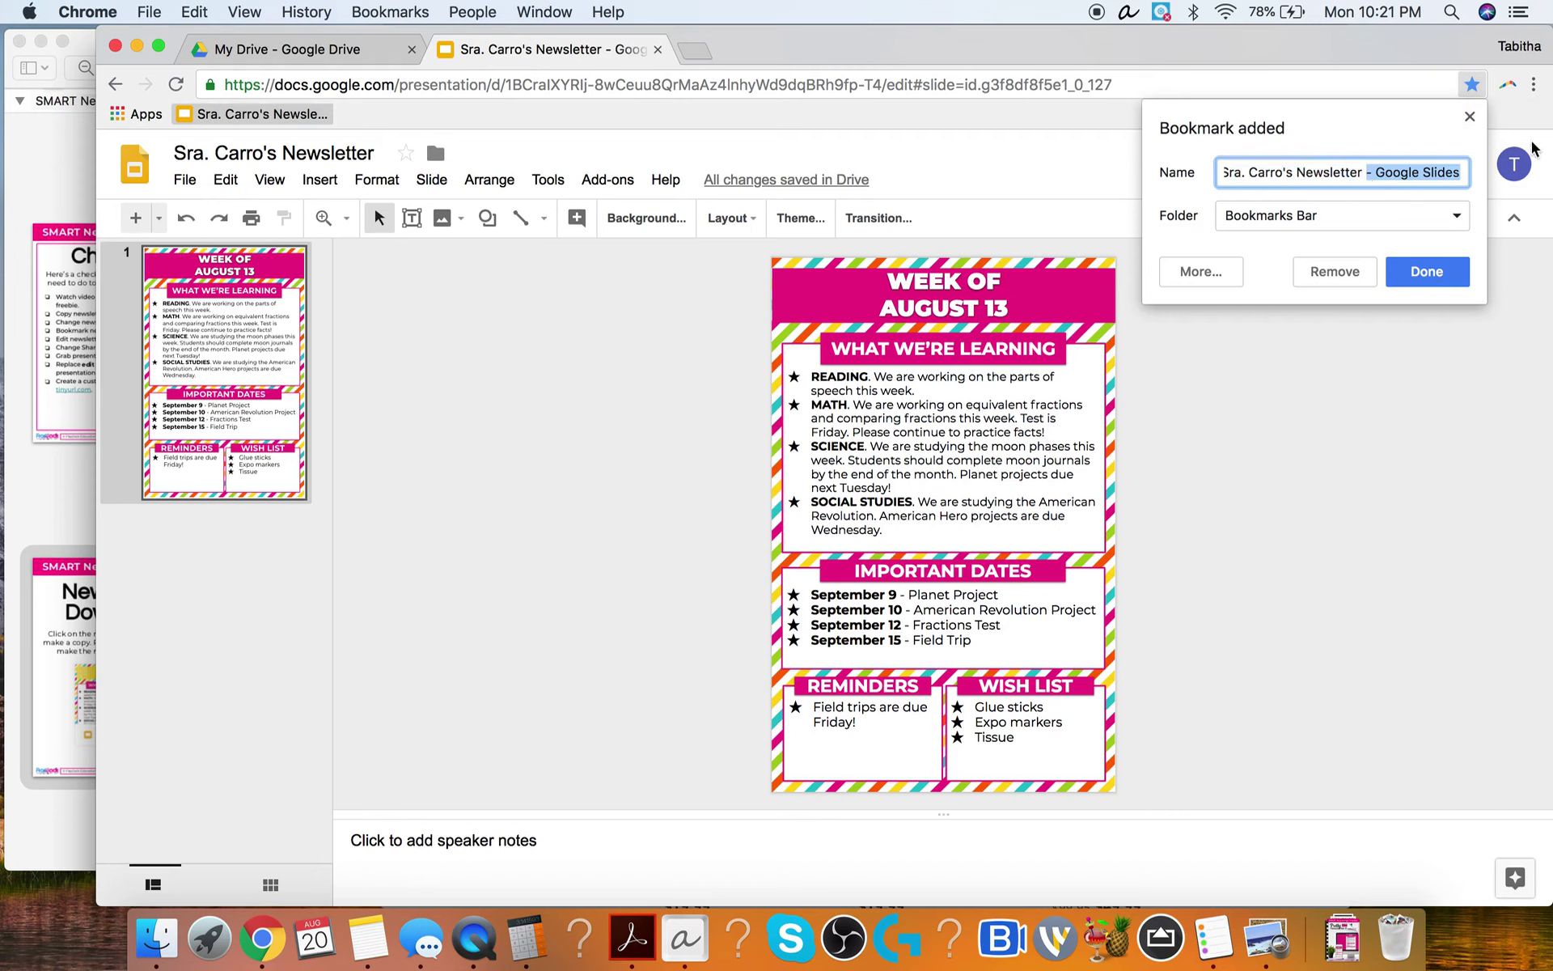
pyautogui.press('BackSpace')
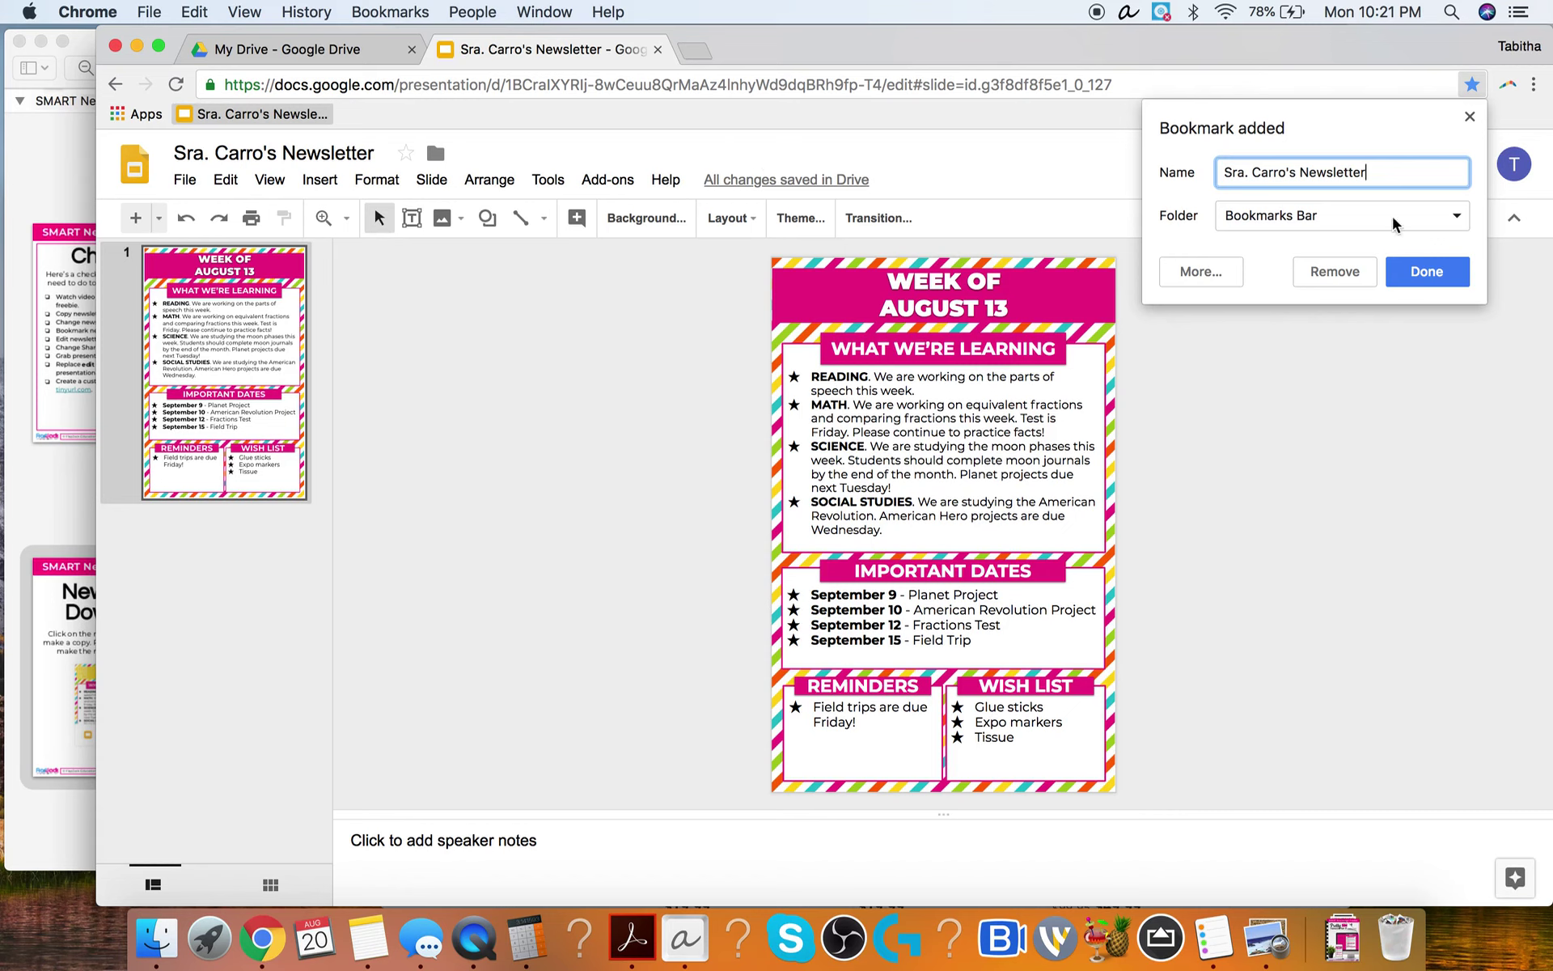
pyautogui.click(1426, 275)
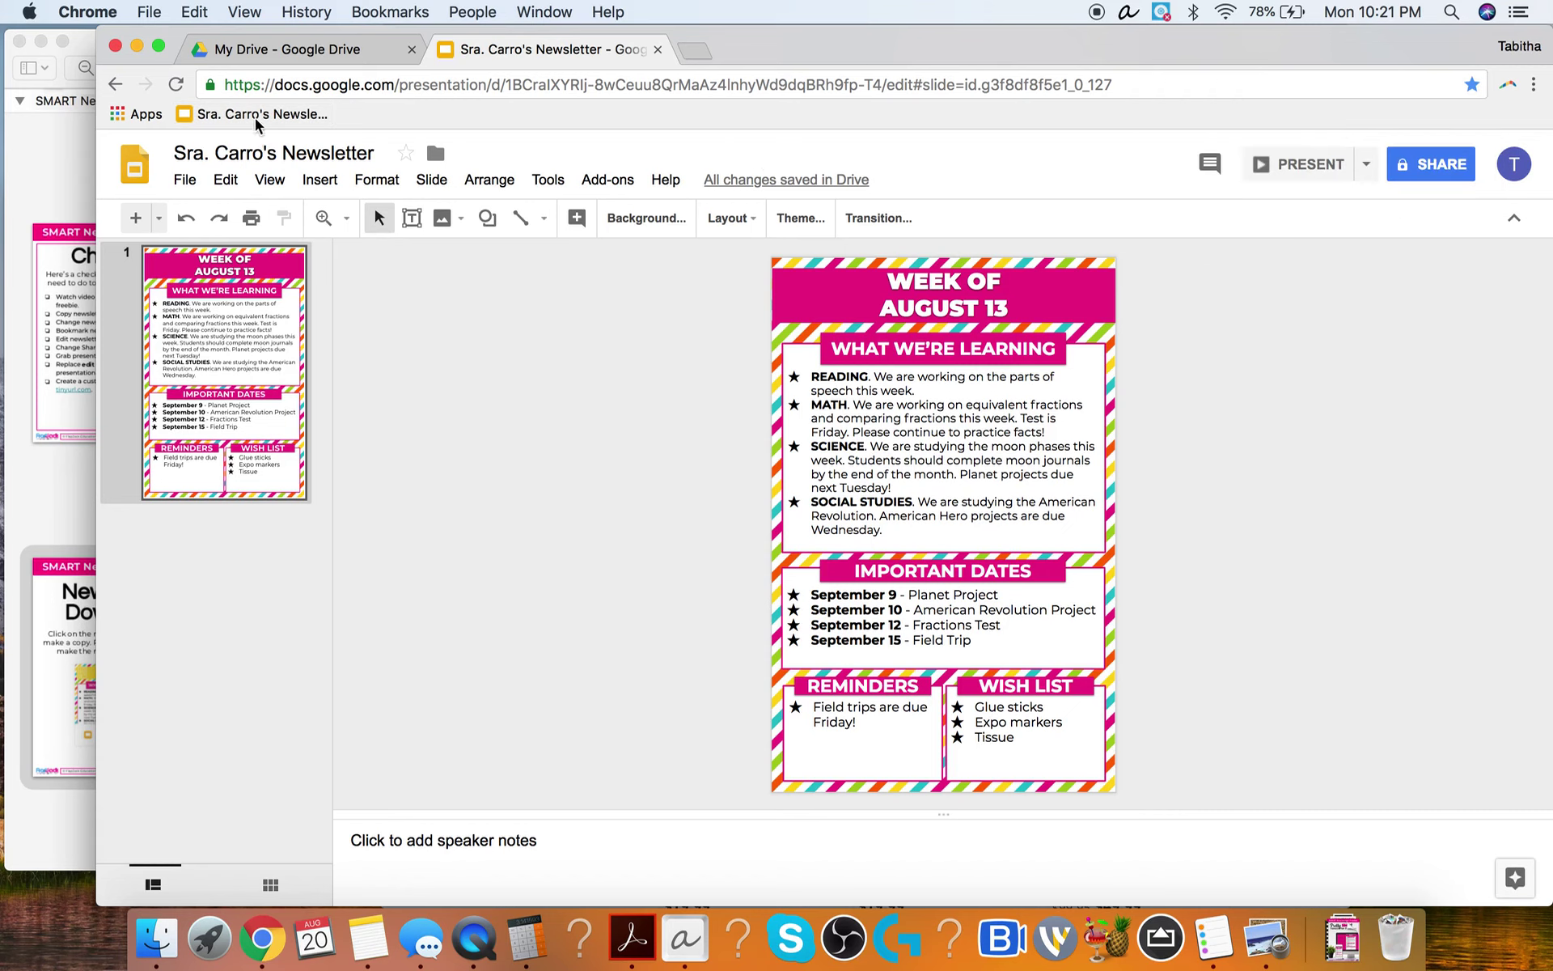
# Step: Close the newsletter's browser tab and reopen the newsletter in a new tab from its bookmark
pyautogui.click(658, 49)
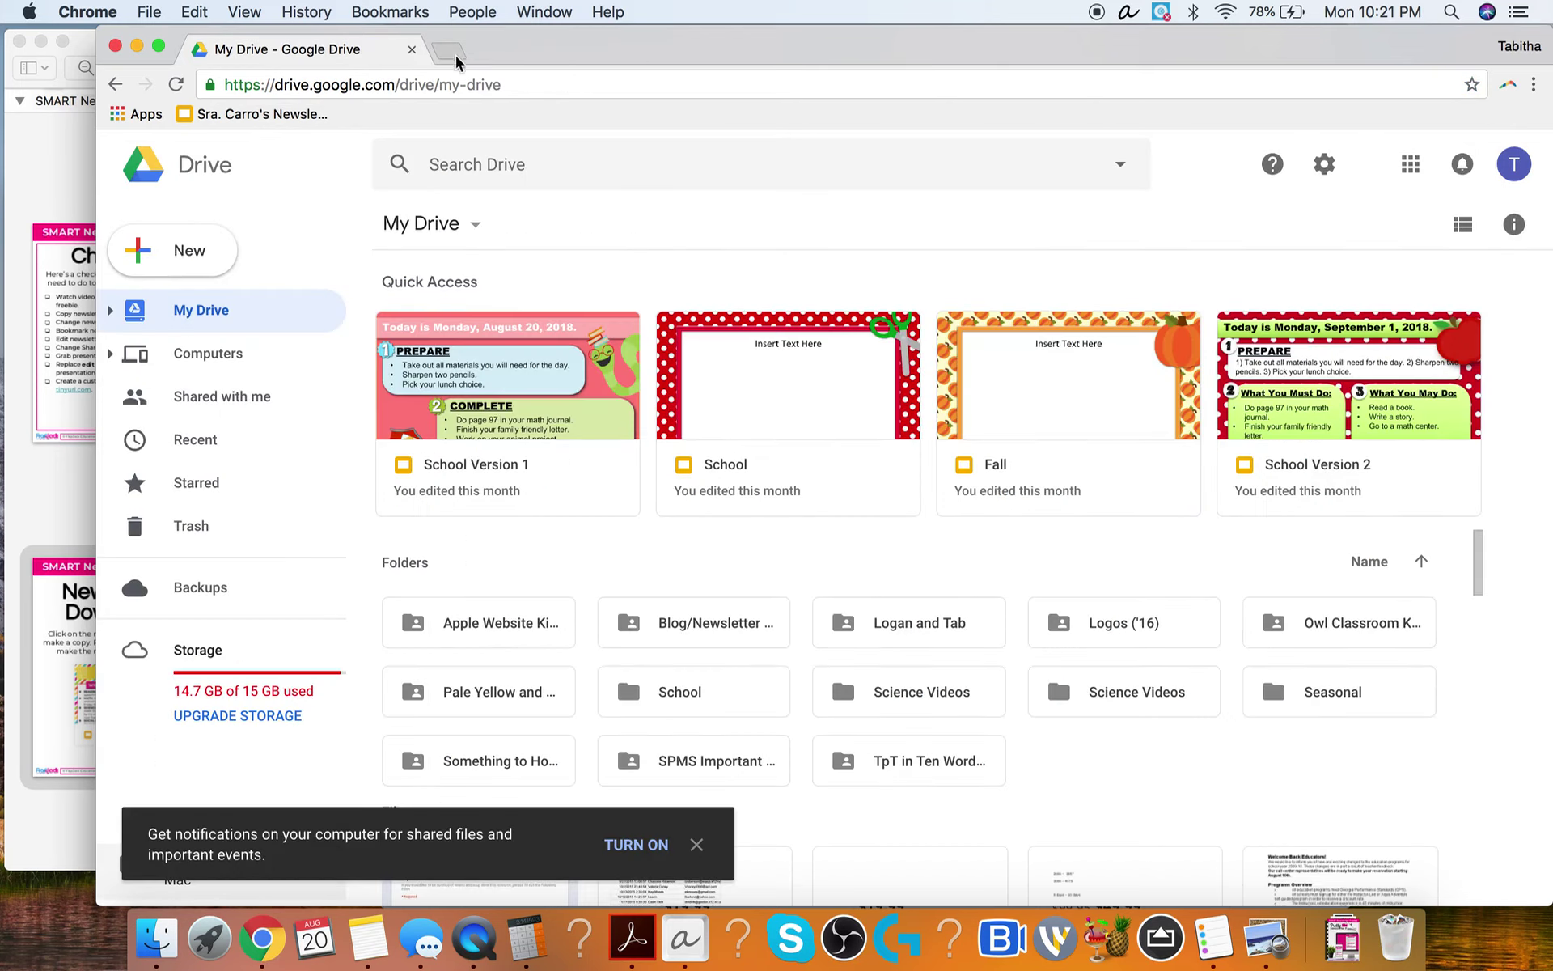
pyautogui.click(453, 52)
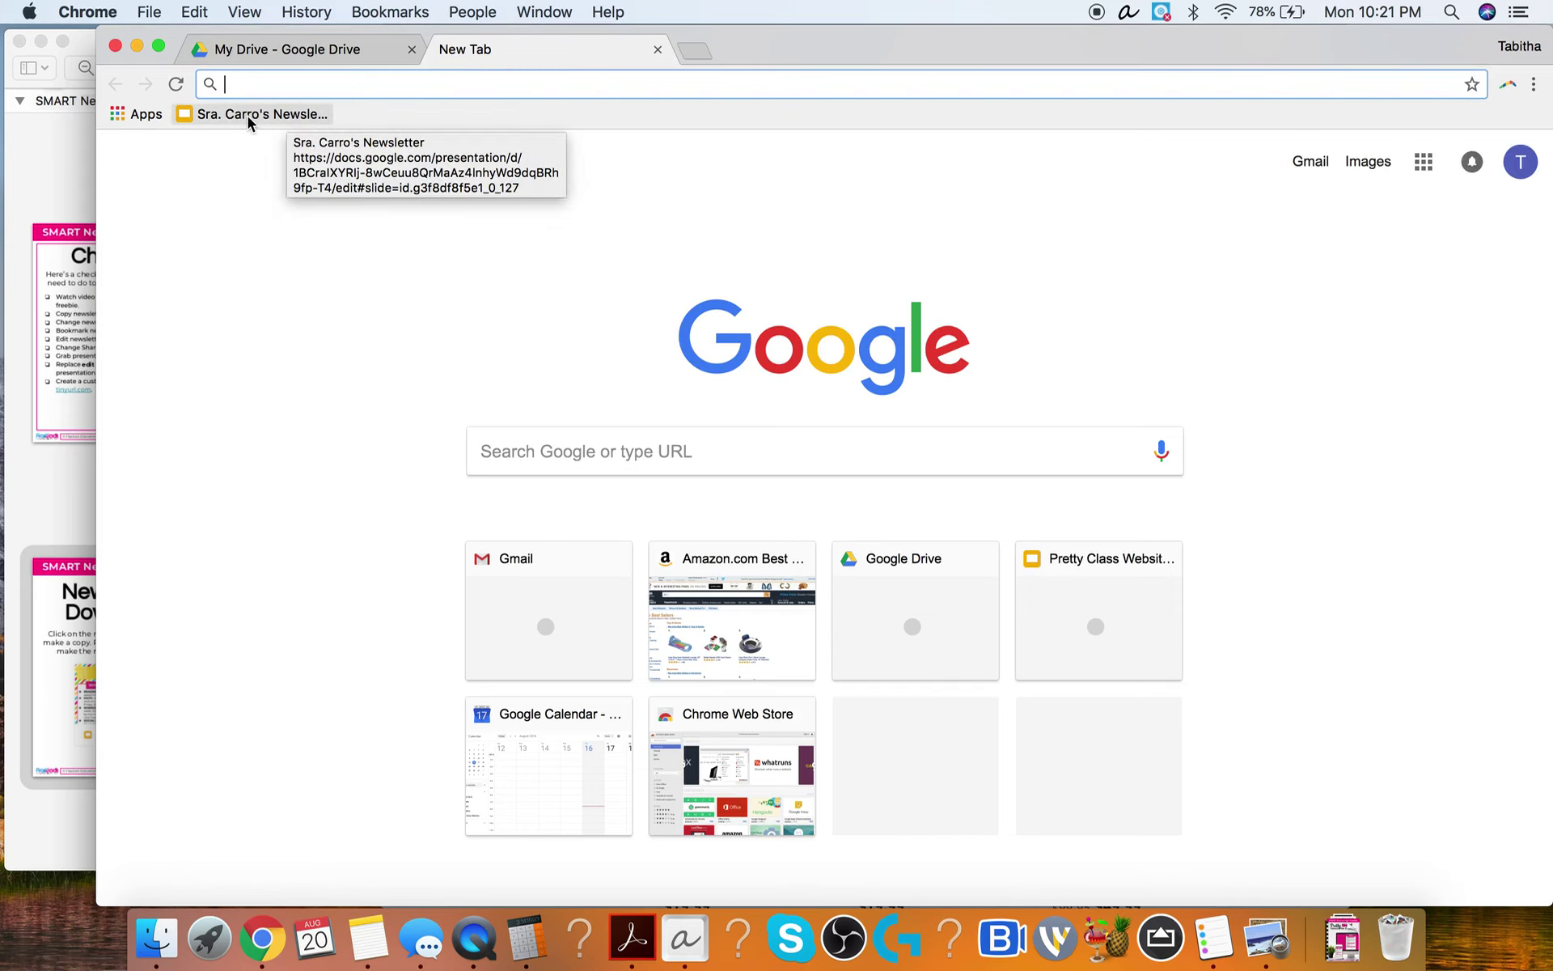
pyautogui.click(248, 115)
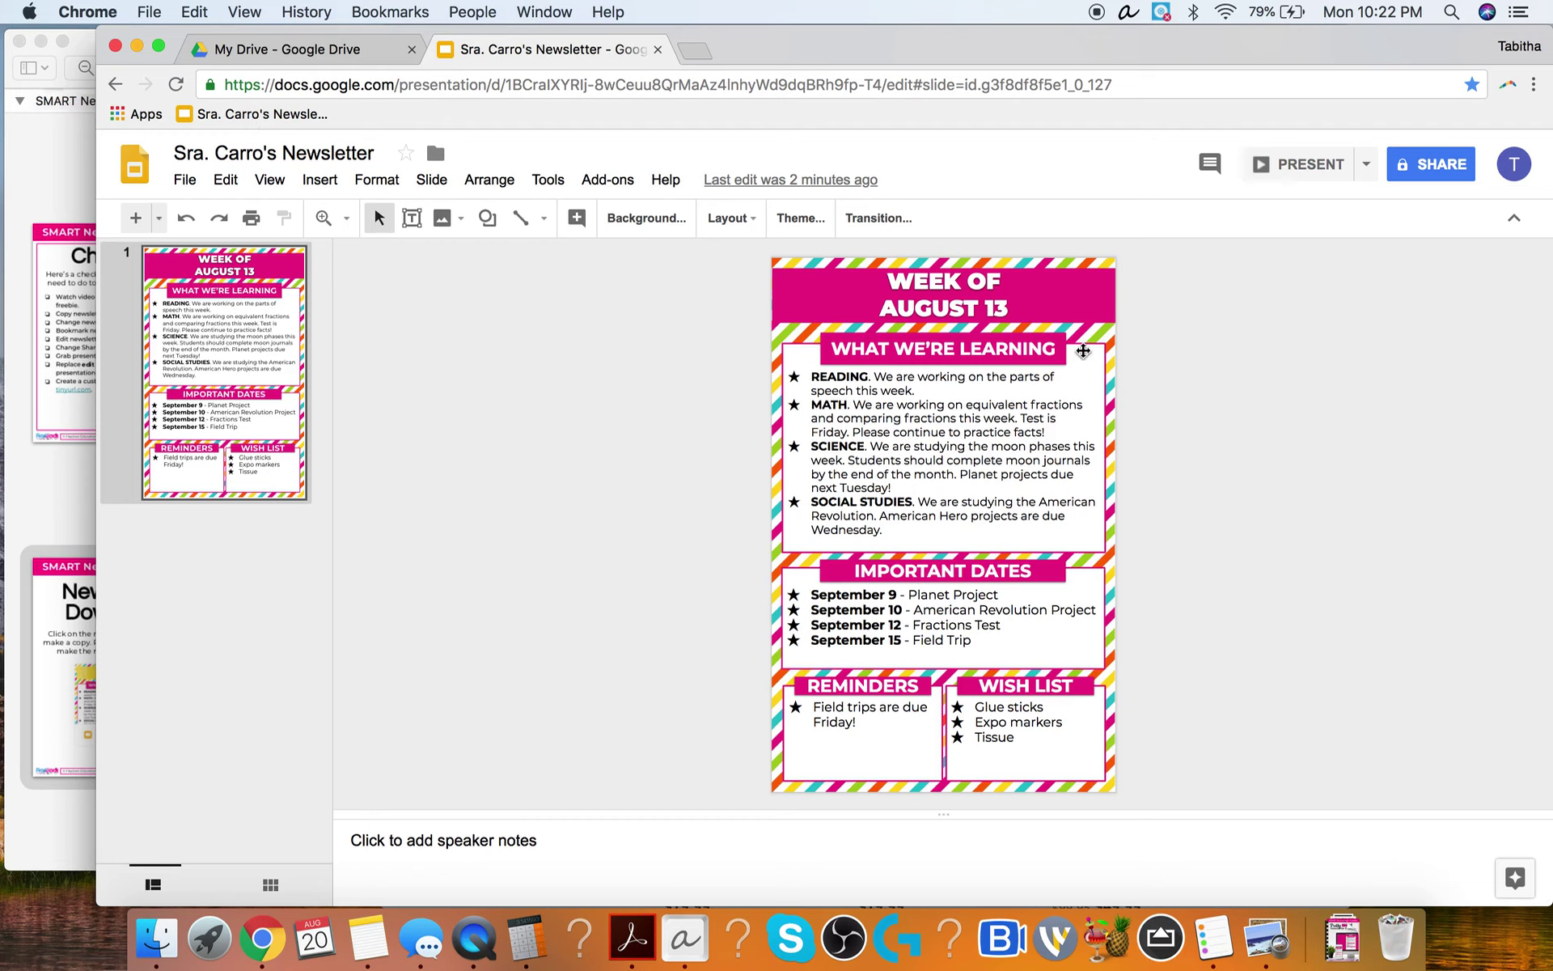
# Step: Turn on link sharing for the newsletter so that anyone with the link can view it, and save the sharing settings
pyautogui.click(1434, 167)
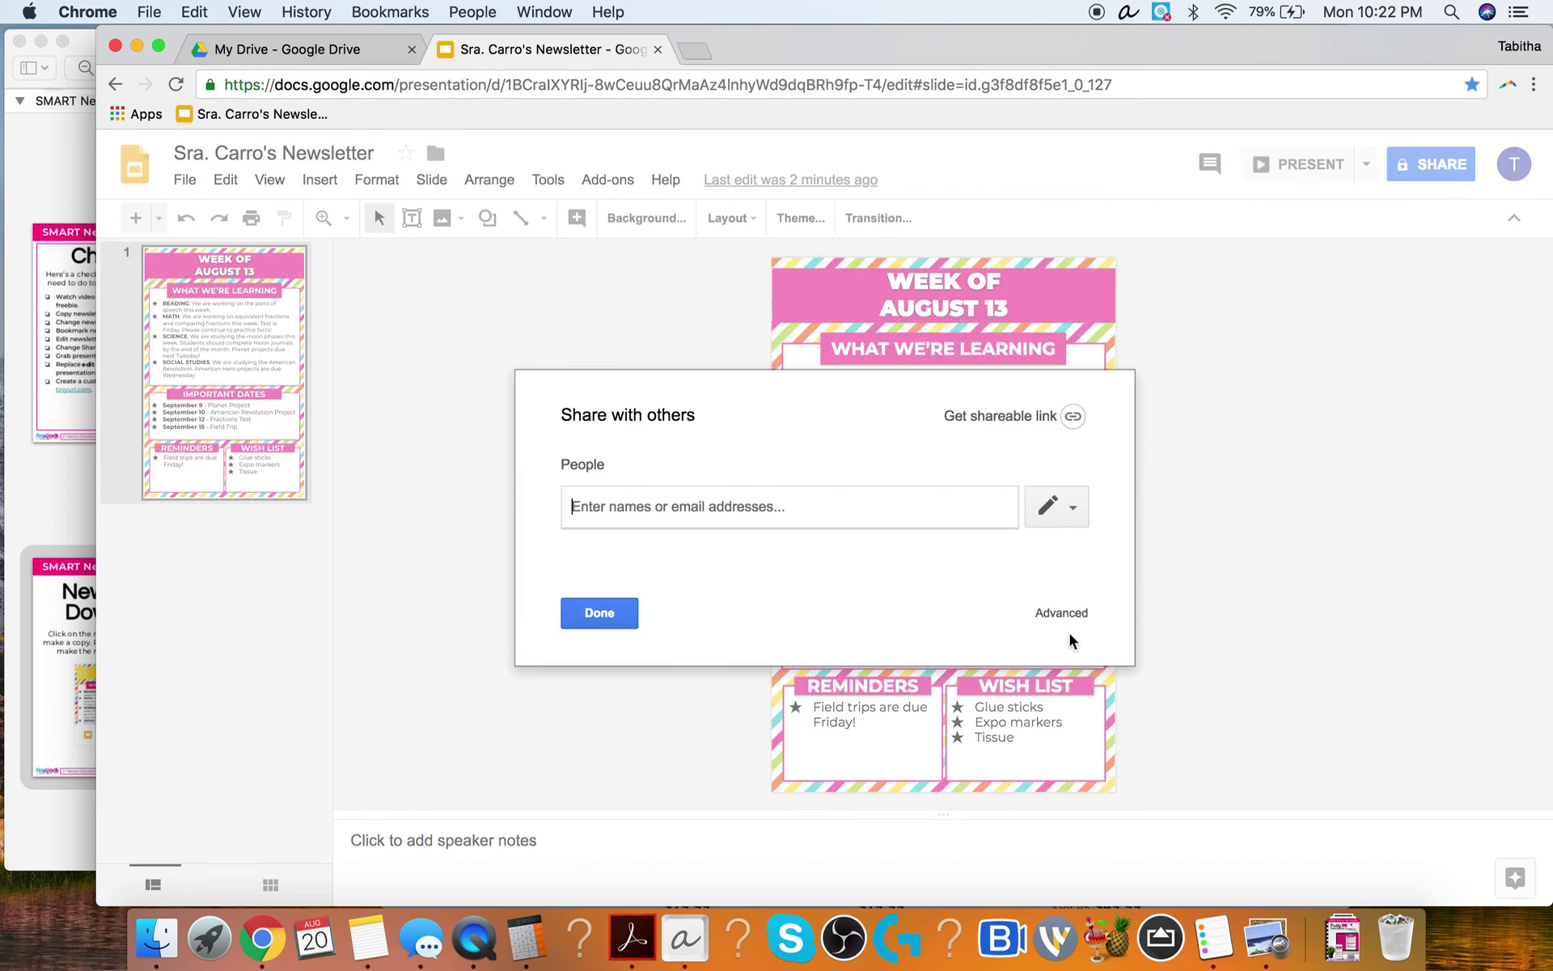
pyautogui.click(1061, 613)
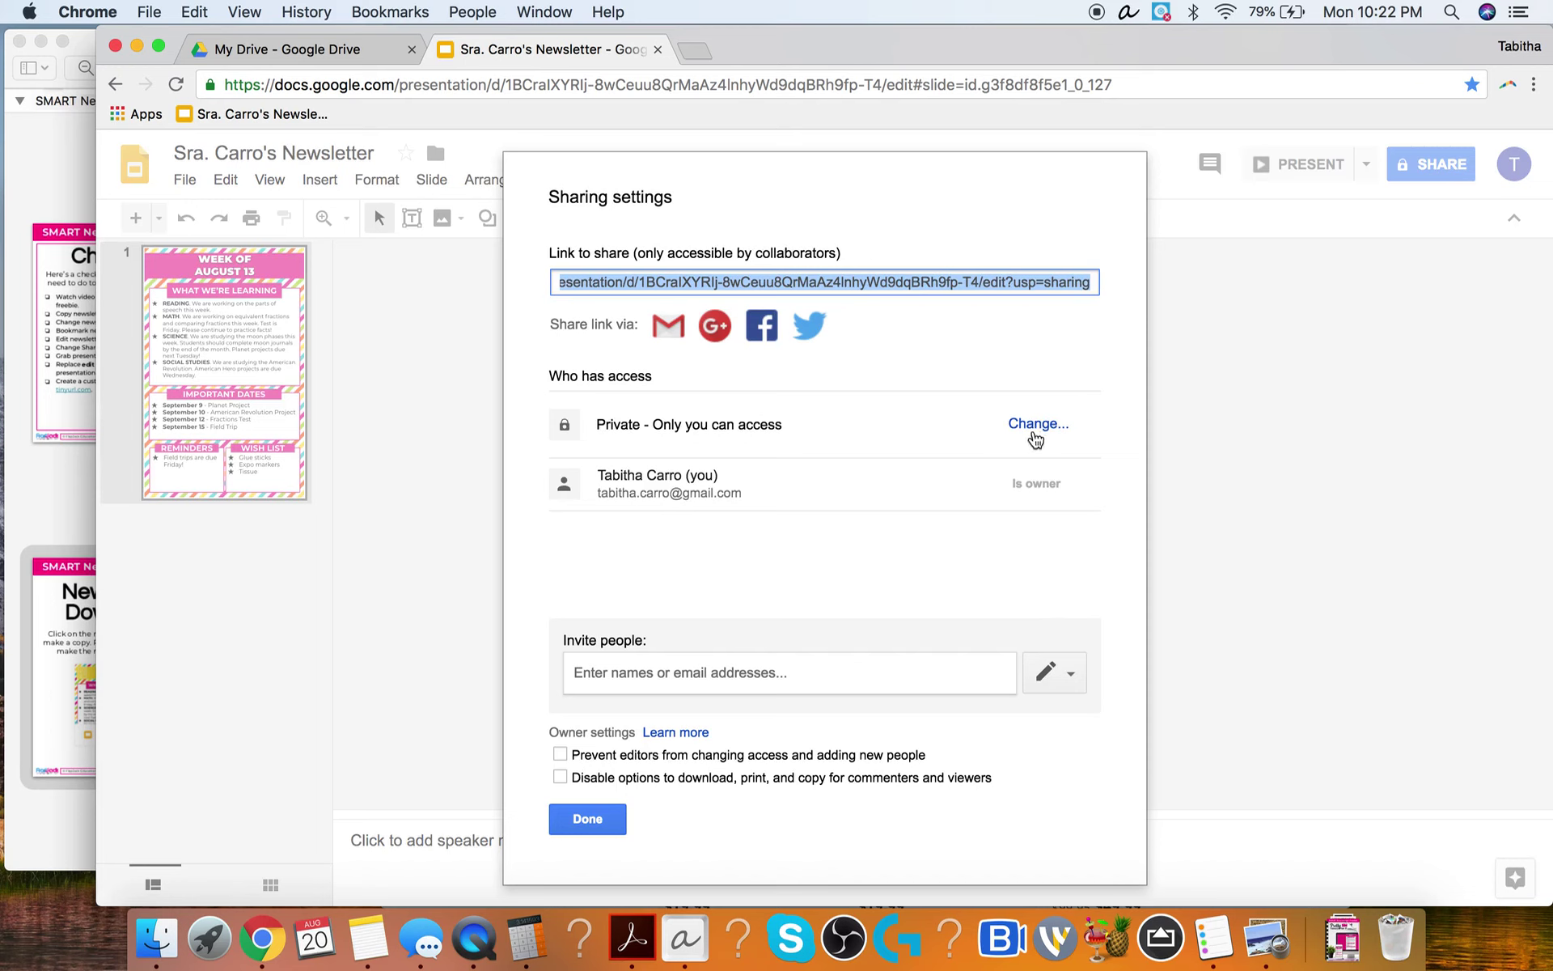
pyautogui.click(1035, 426)
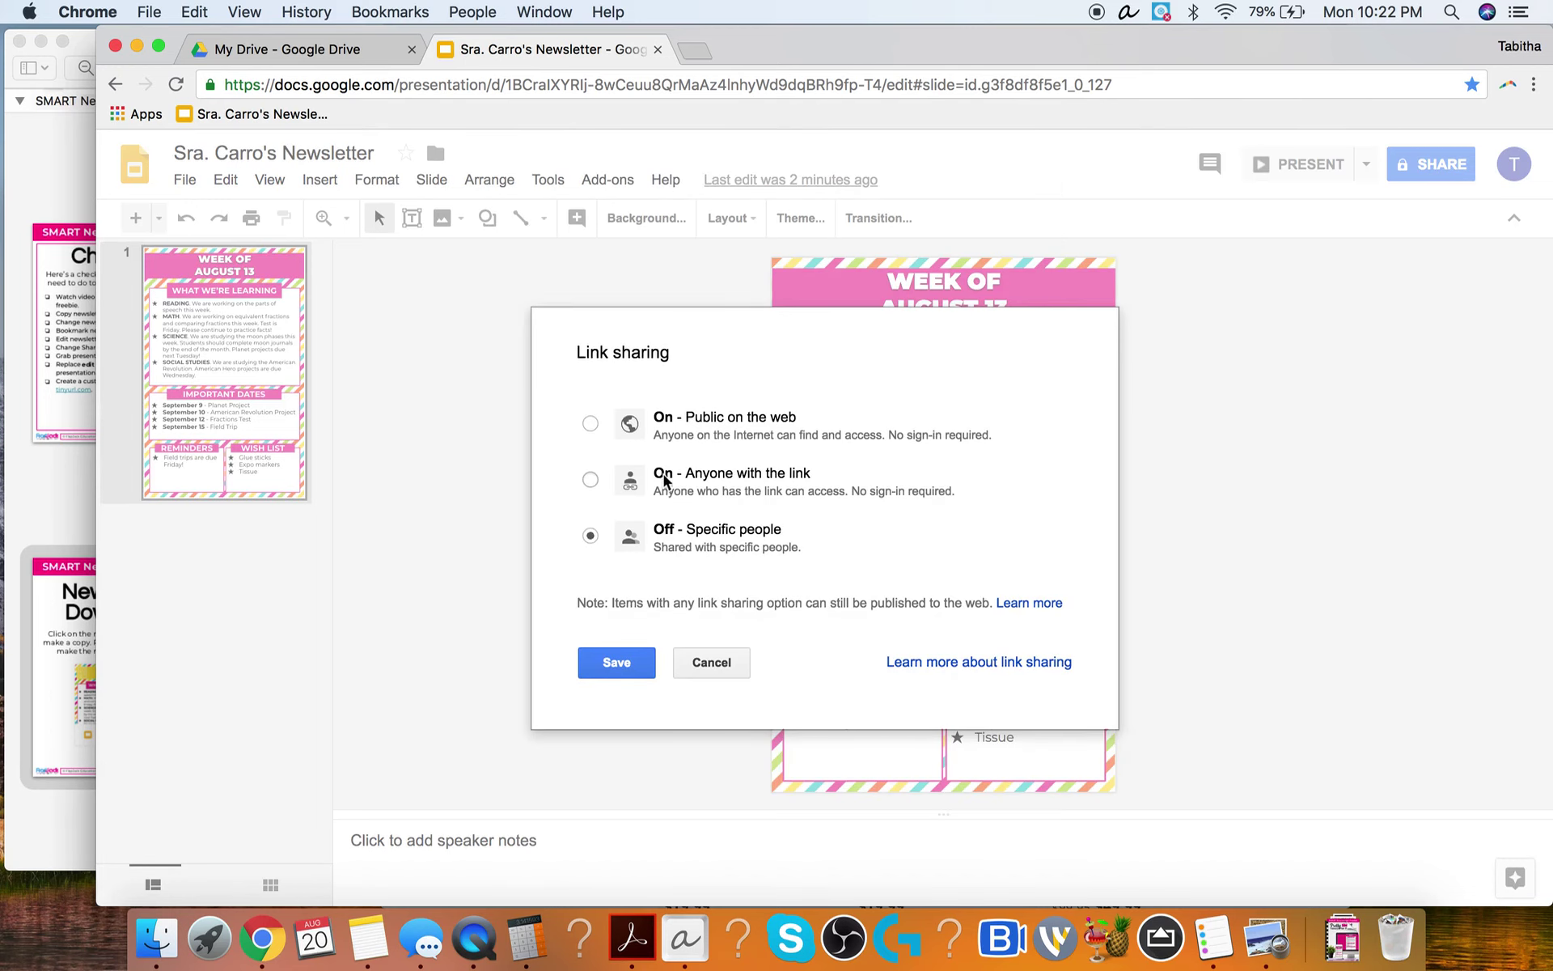
pyautogui.click(590, 480)
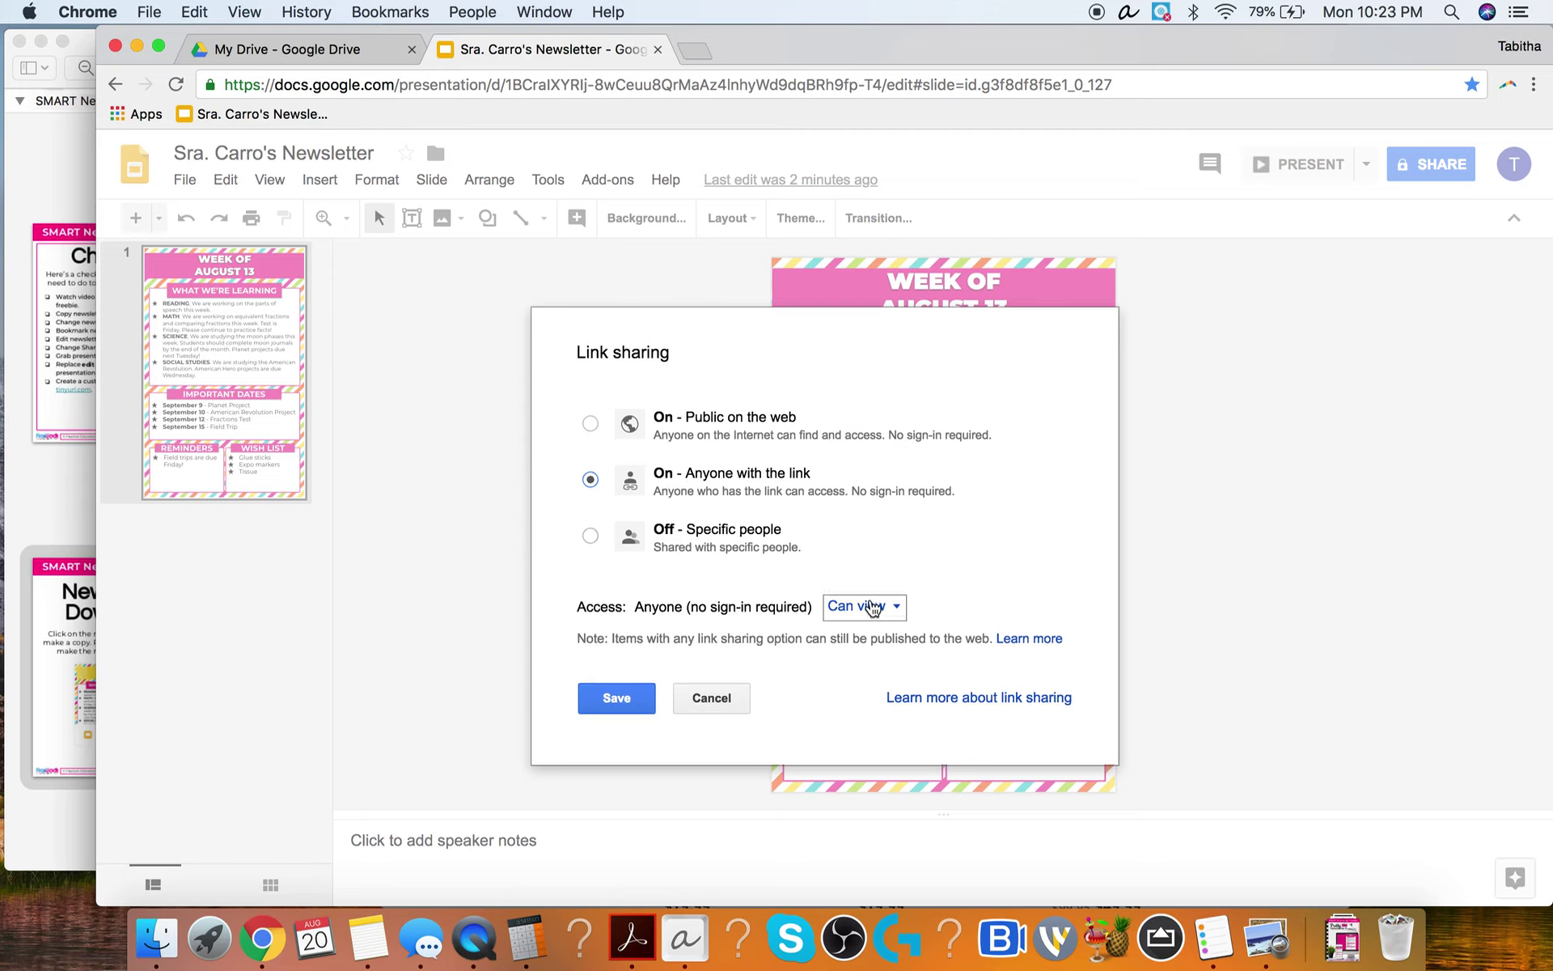
pyautogui.click(620, 694)
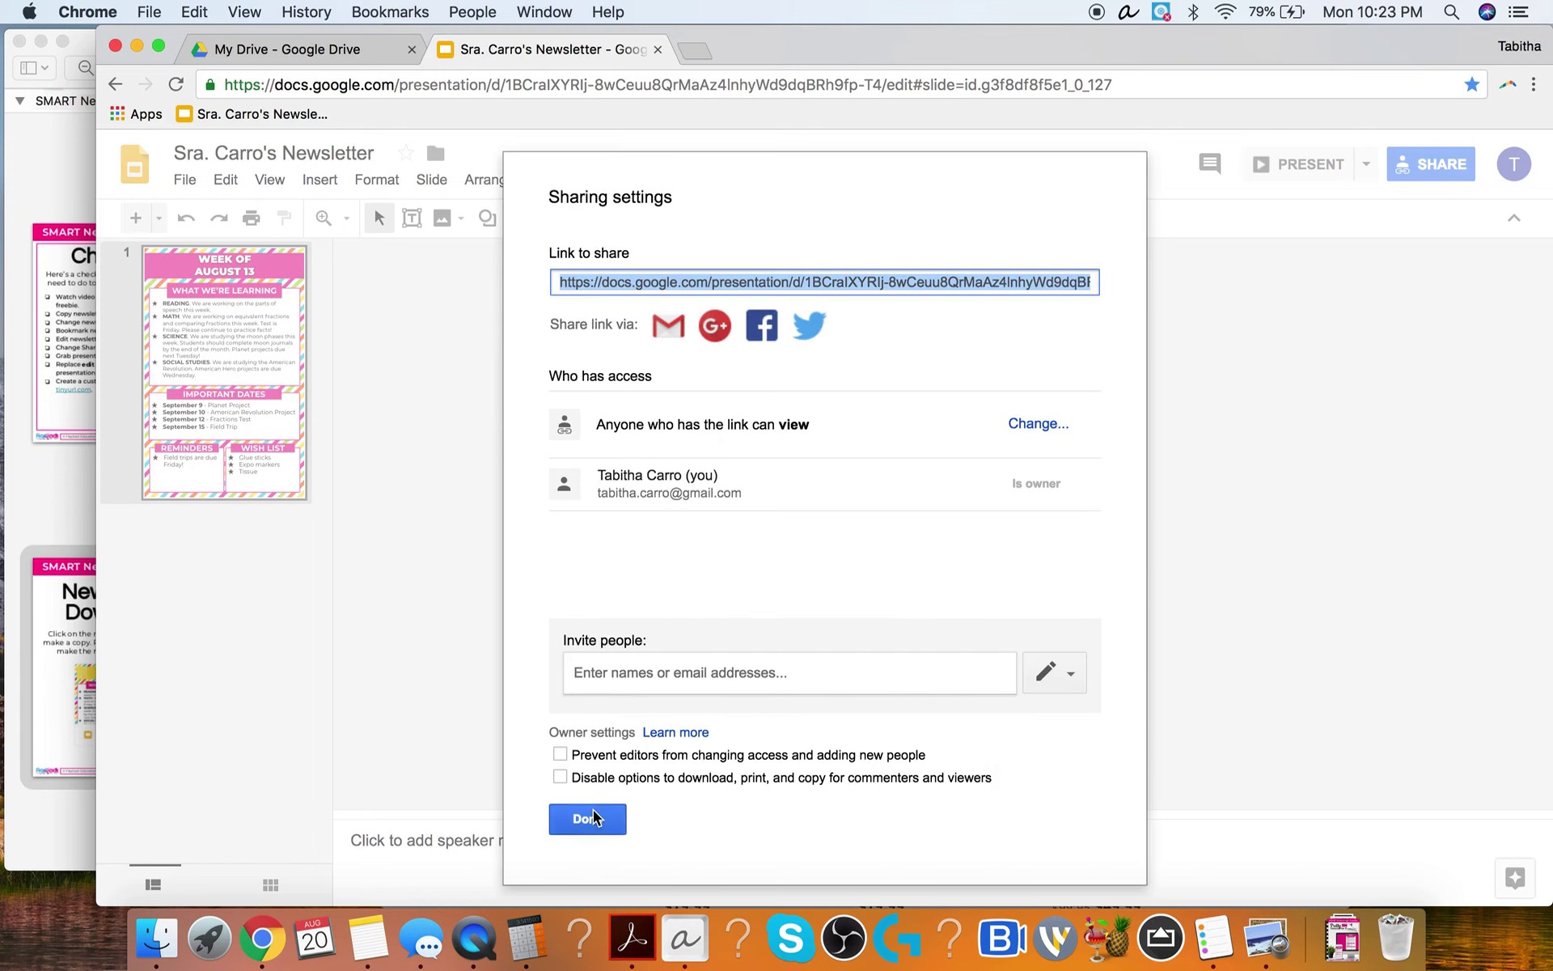
pyautogui.click(593, 816)
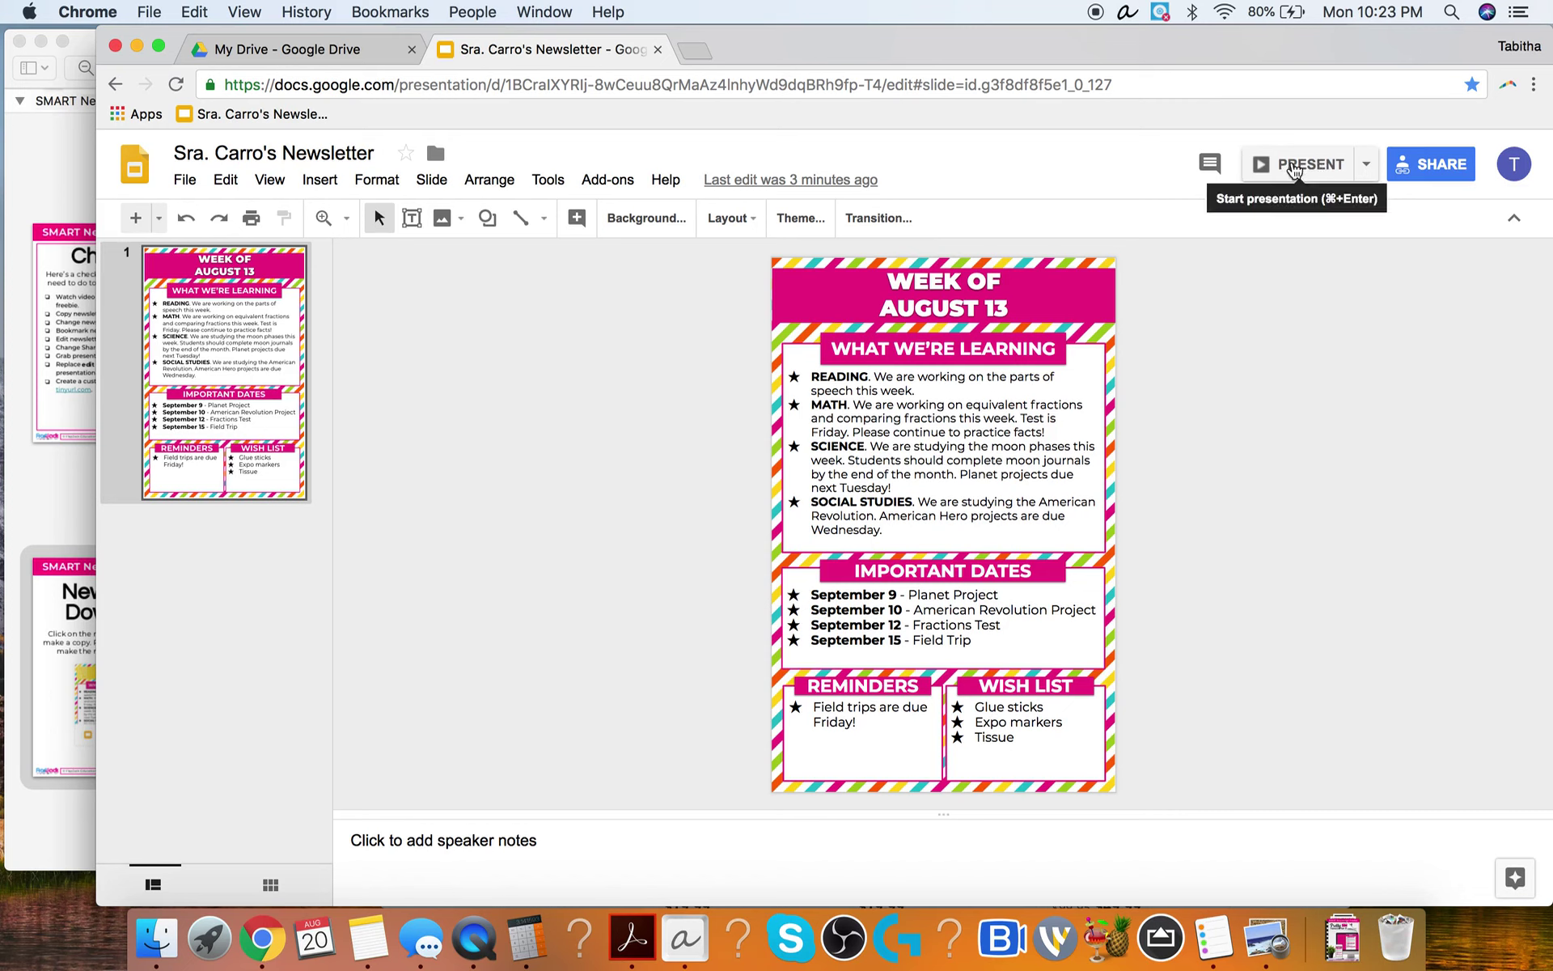
# Step: Start presenting the newsletter in Presenter view and select the presentation's full web address in the main browser window
pyautogui.click(1368, 168)
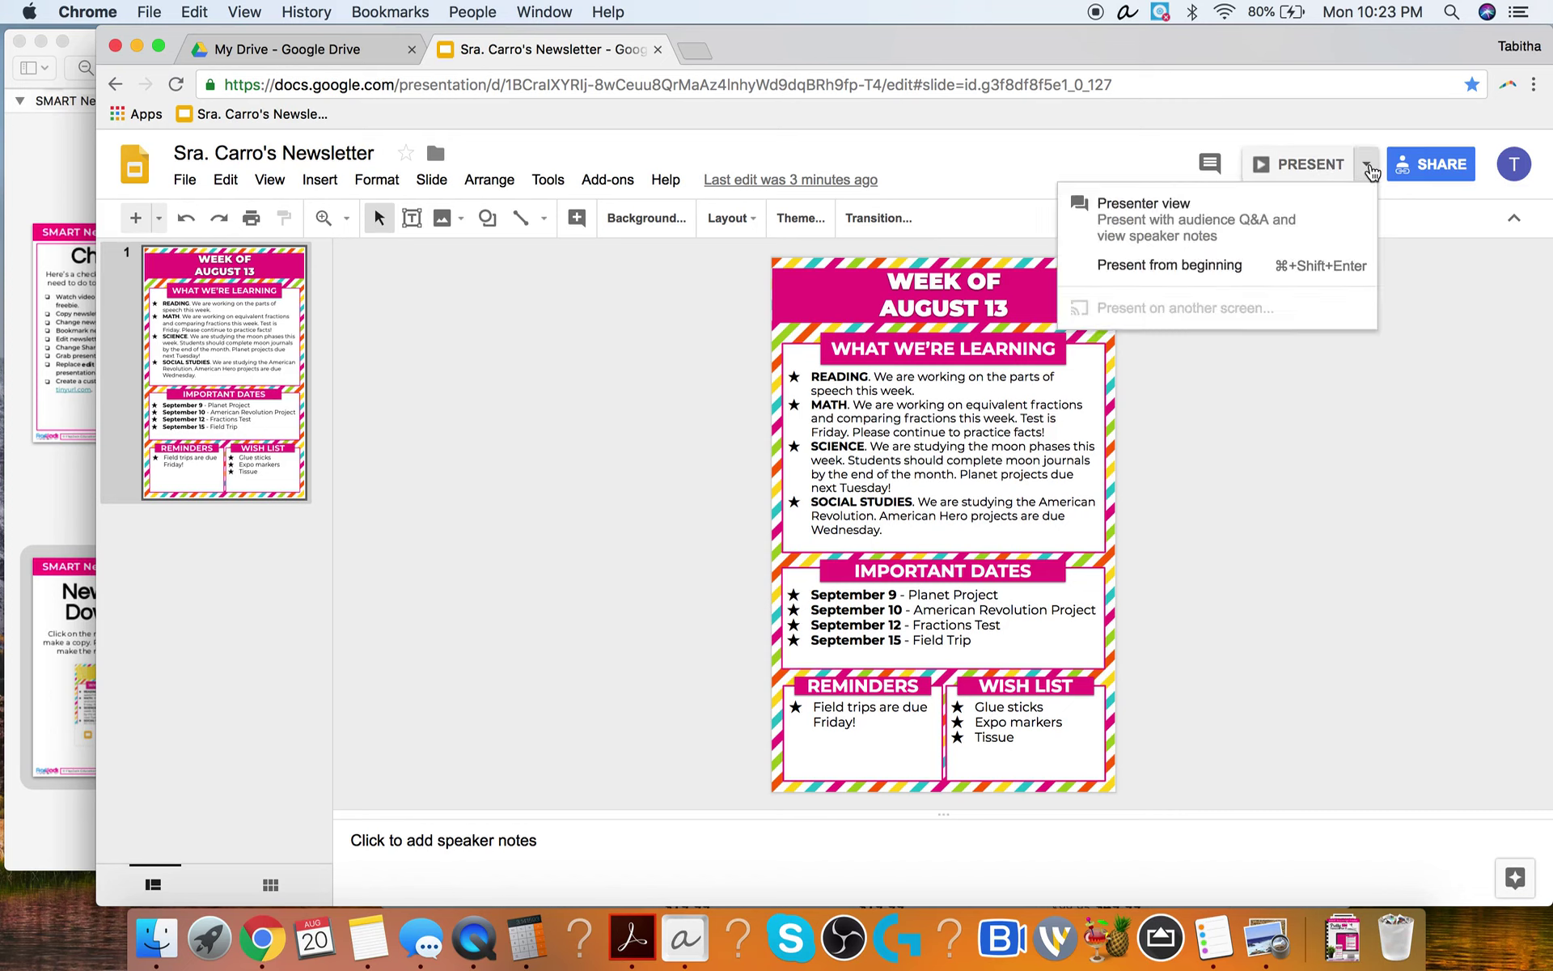
pyautogui.click(1172, 225)
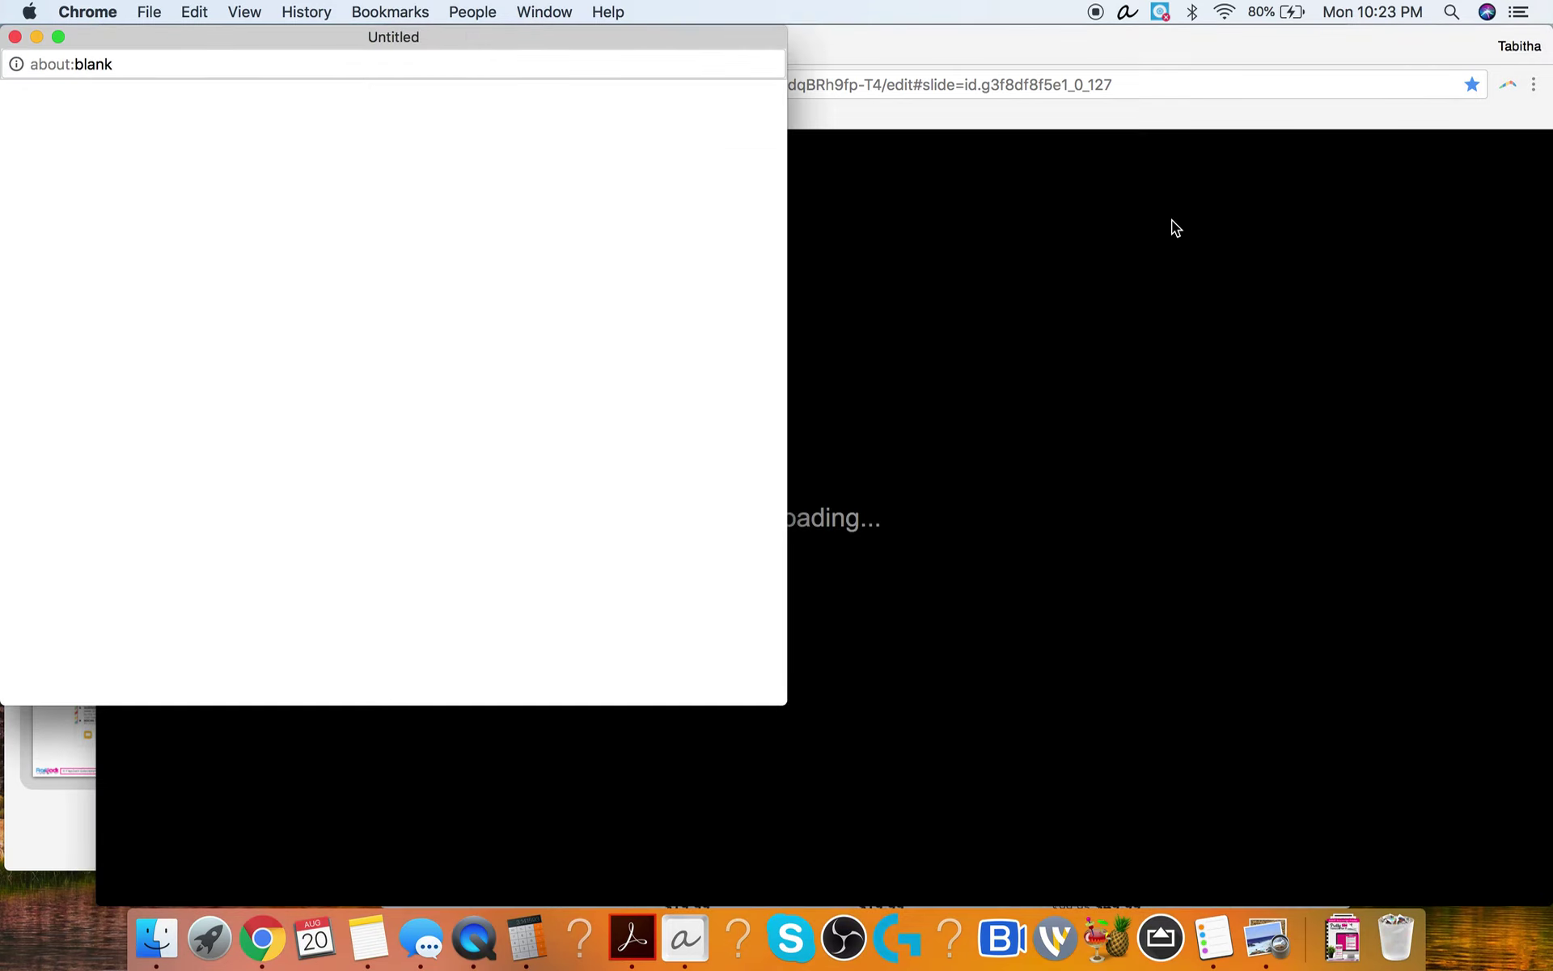
pyautogui.click(1033, 77)
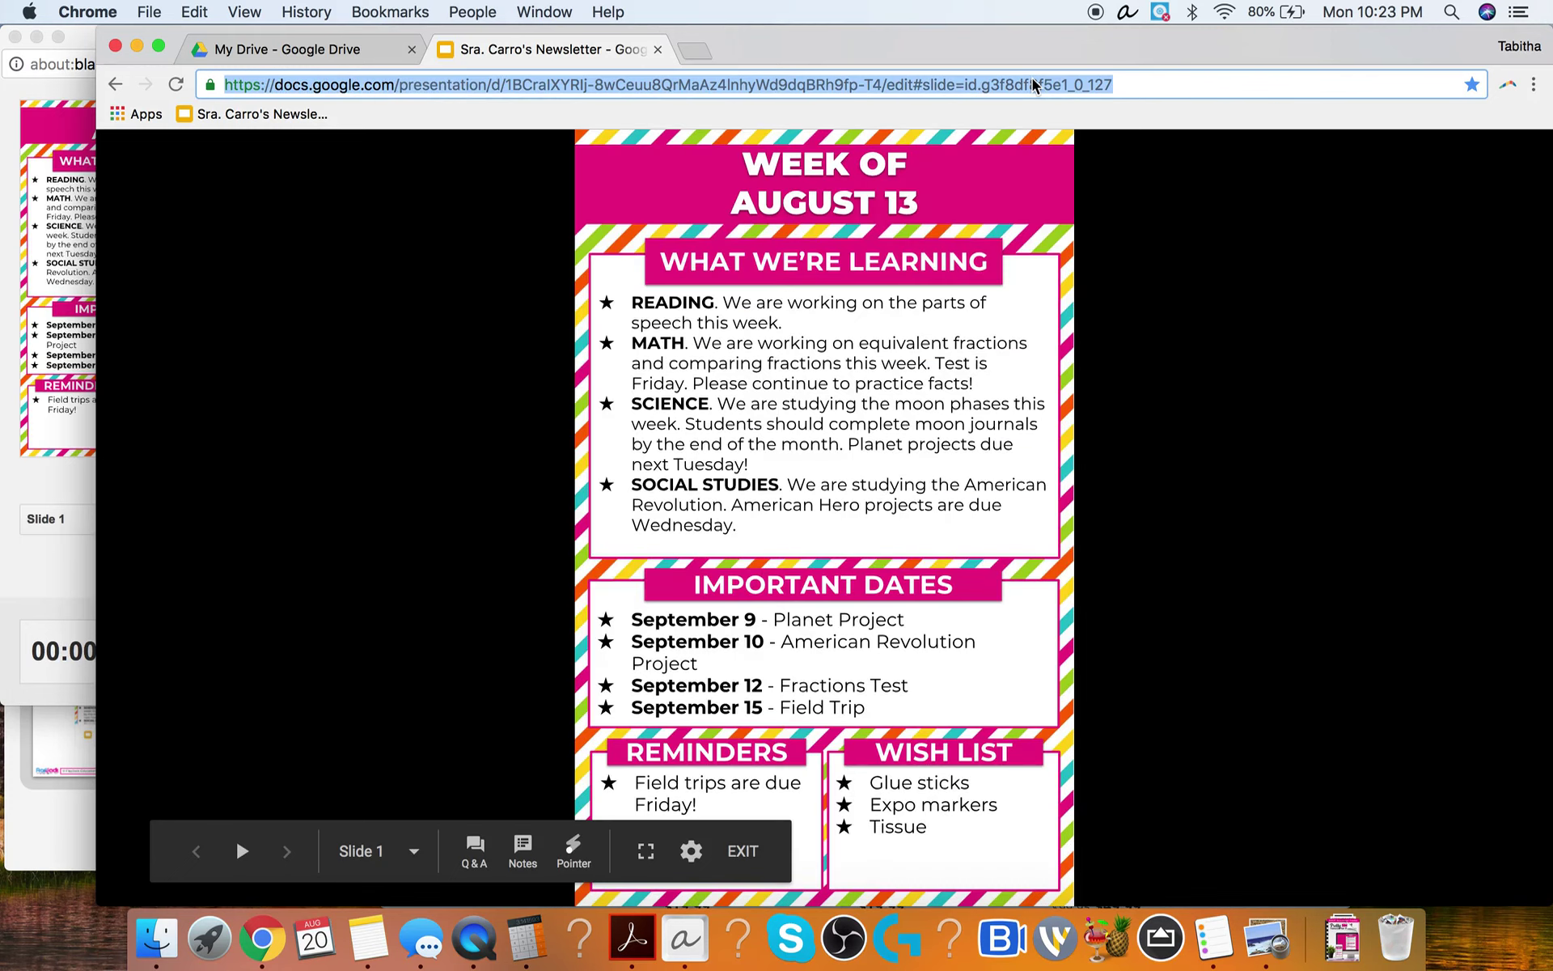